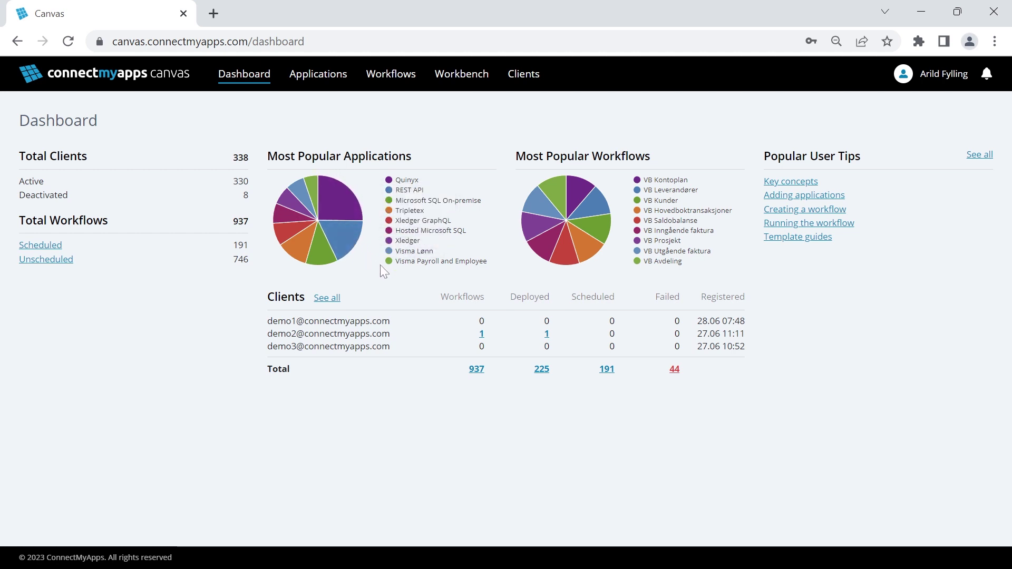
Step: Open the Choose an application catalogue and scroll through the available connectors
mouse_move(416, 327)
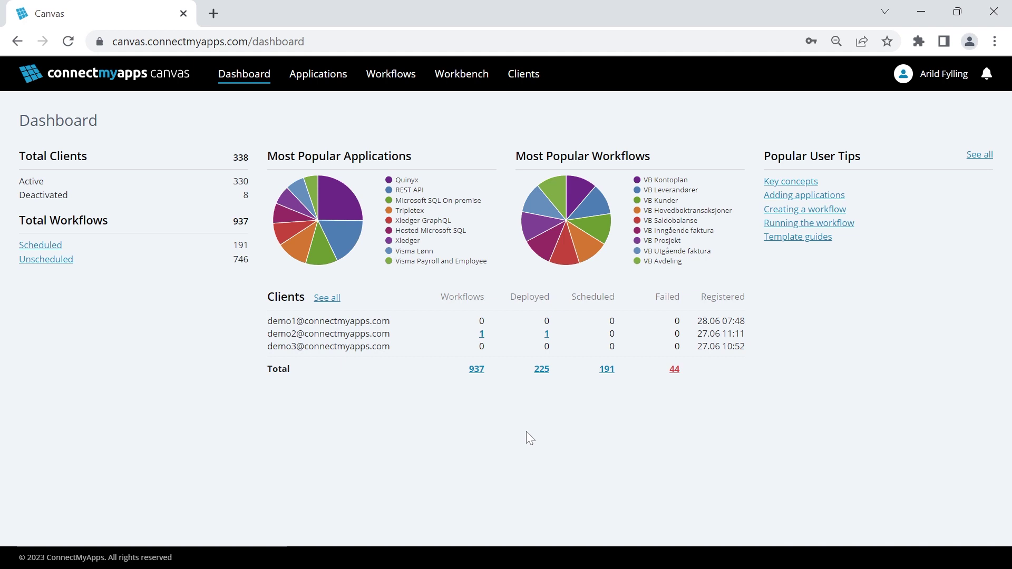
click(326, 79)
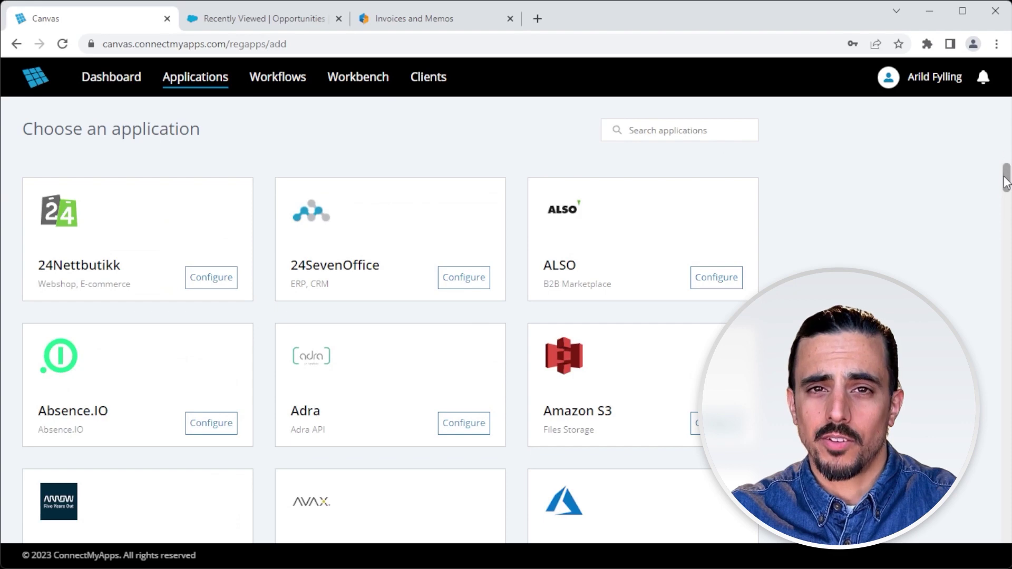
drag(1005, 182, 971, 527)
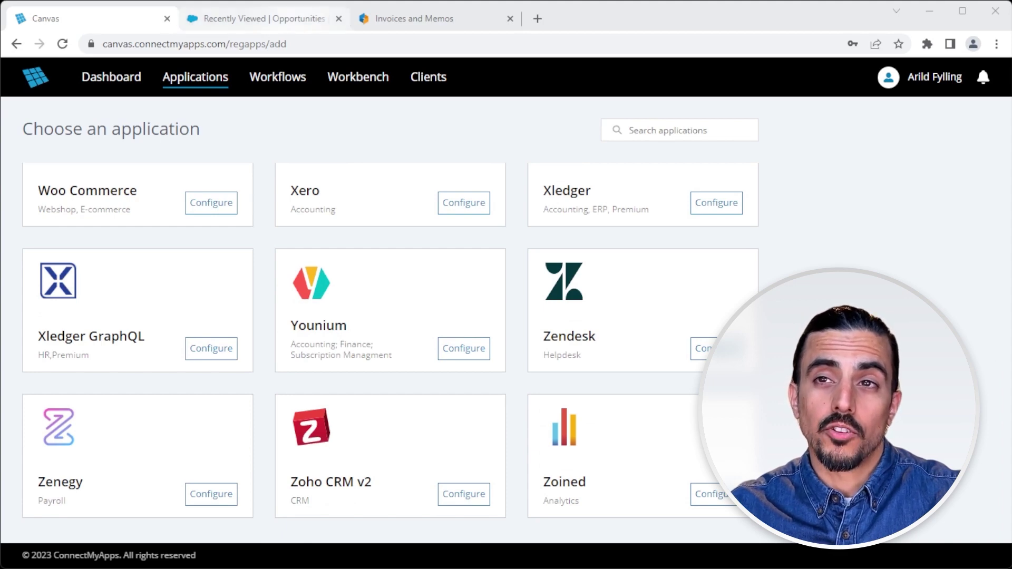
Step: Check the Closed Won Demo Sales Opportunity in Salesforce, then the empty Visma.net invoice list
click(291, 21)
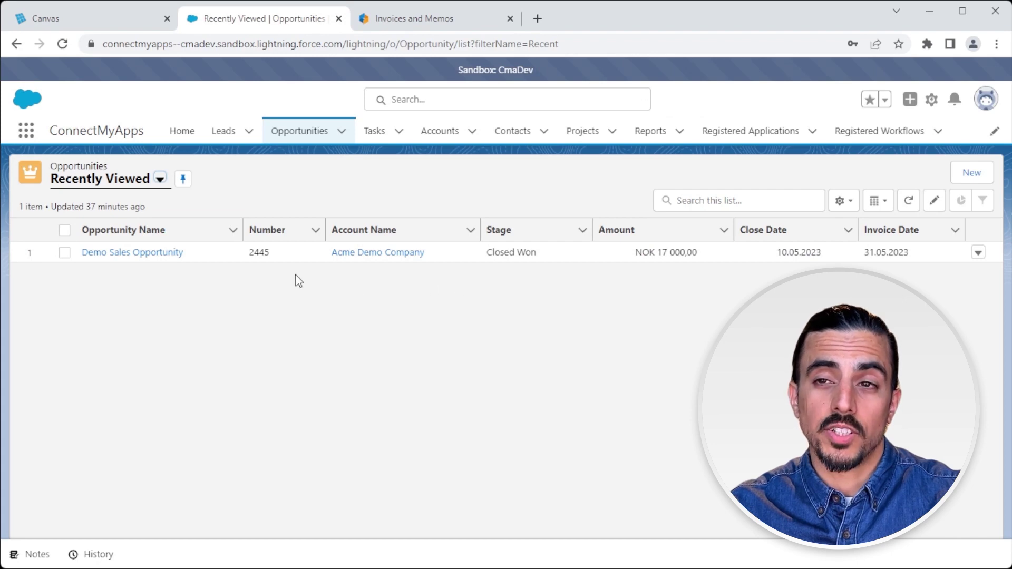
click(437, 19)
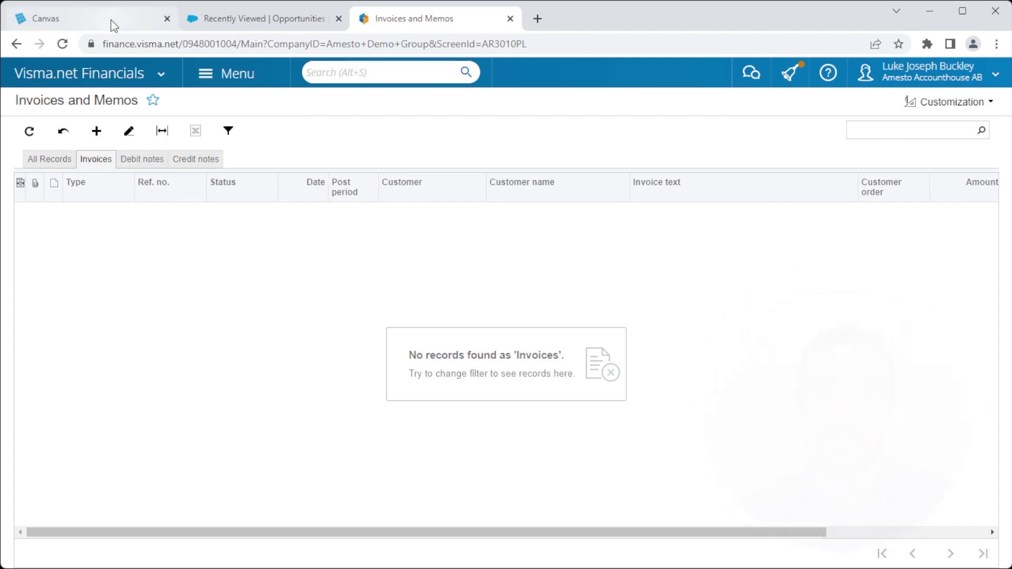
Step: Register the Salesforce connection with the Sandbox environment and authenticate it
click(111, 20)
text(sales)
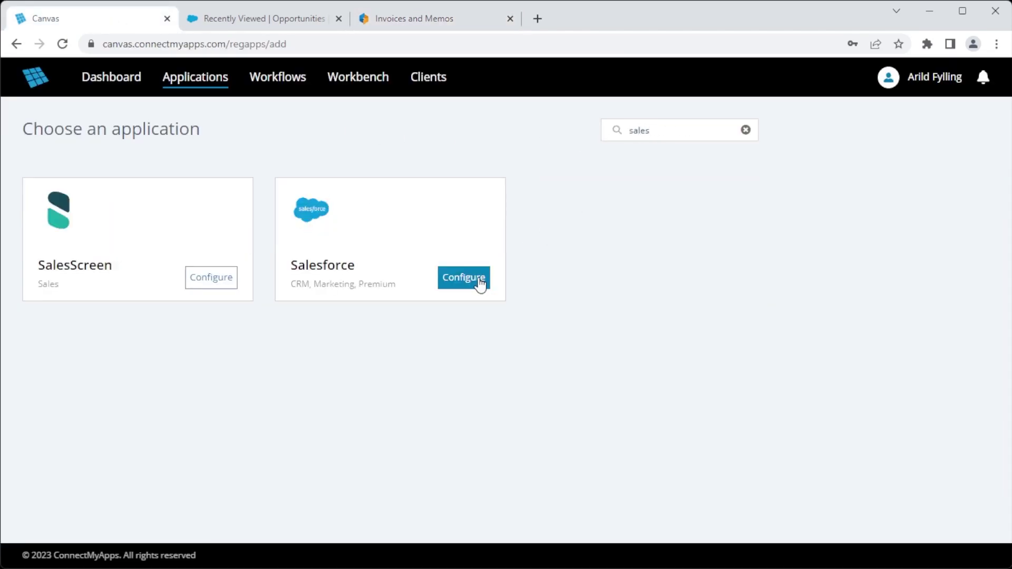
click(478, 280)
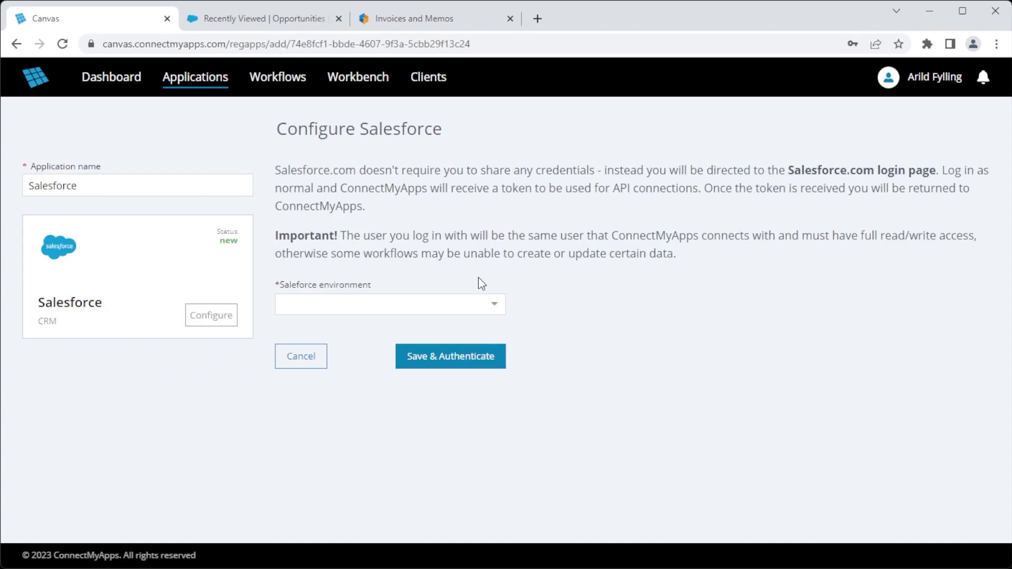
click(469, 305)
click(349, 352)
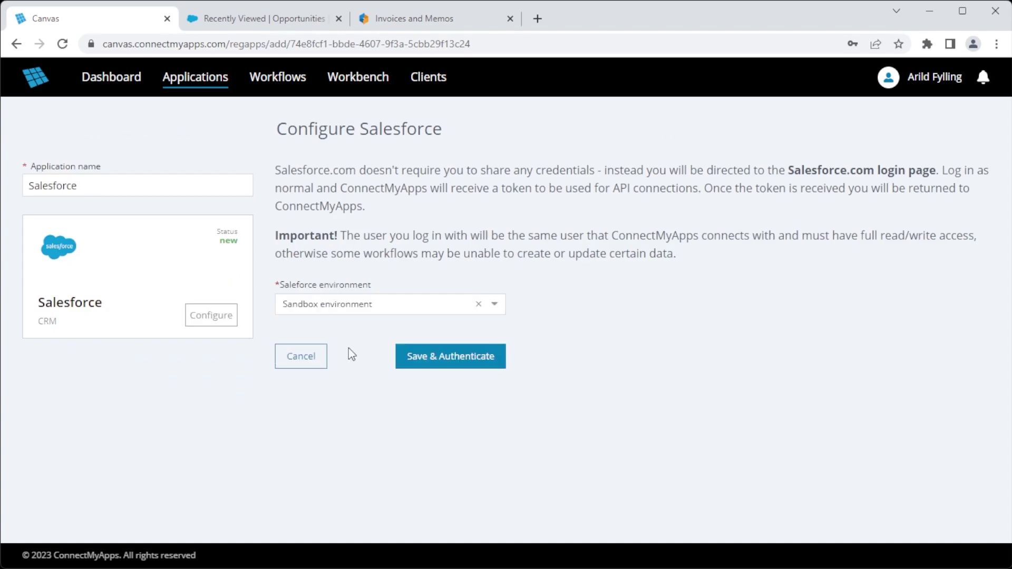
click(444, 365)
Step: Add the Visma .NET Financials application, then go to the Workflows page
click(463, 138)
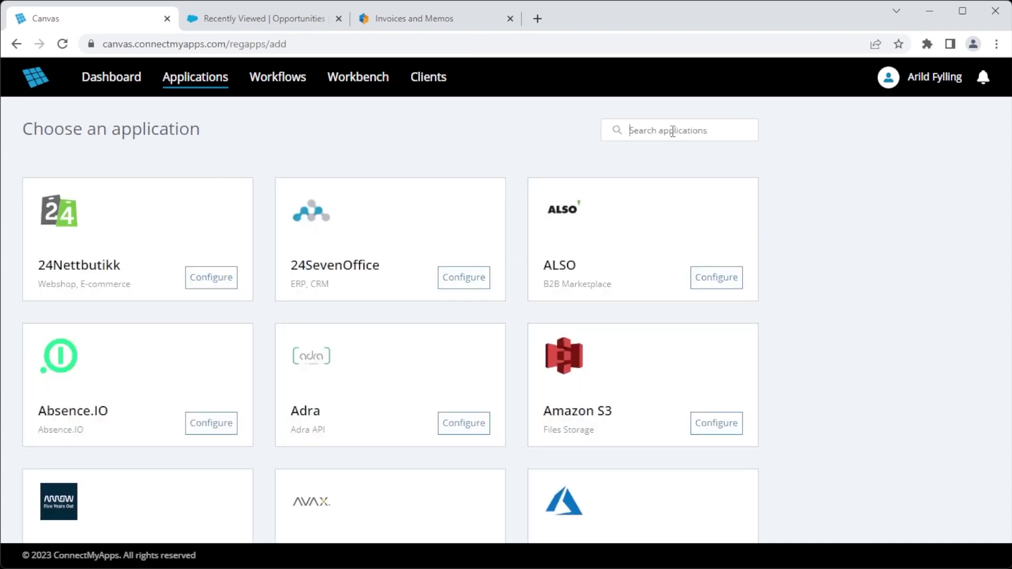
click(672, 131)
text(visma)
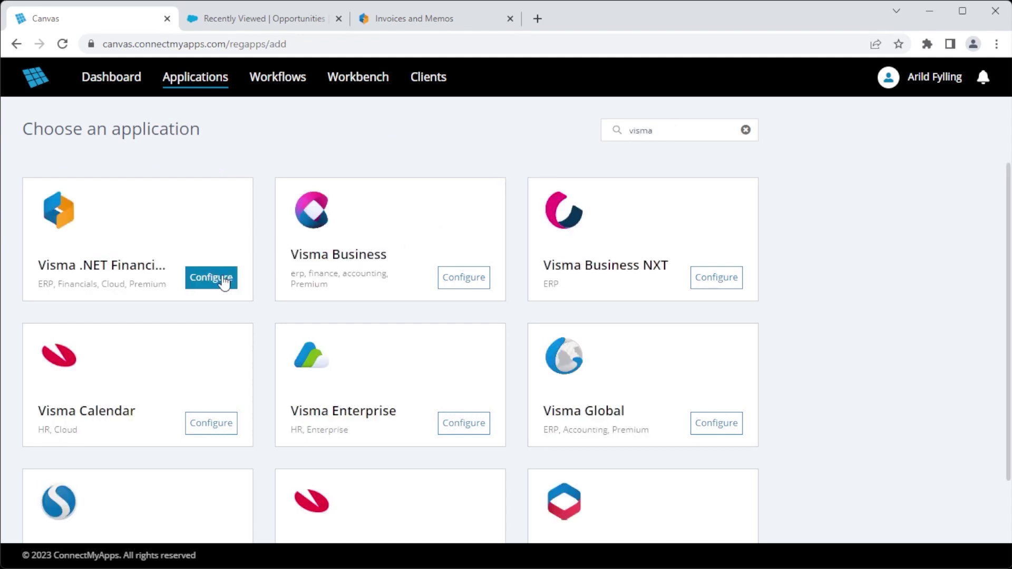
click(223, 281)
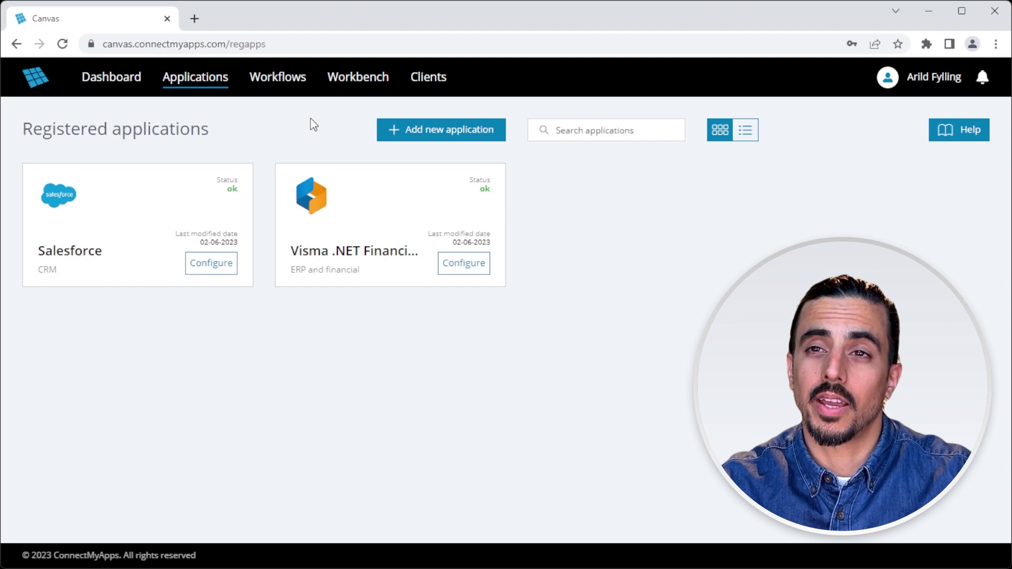
click(292, 84)
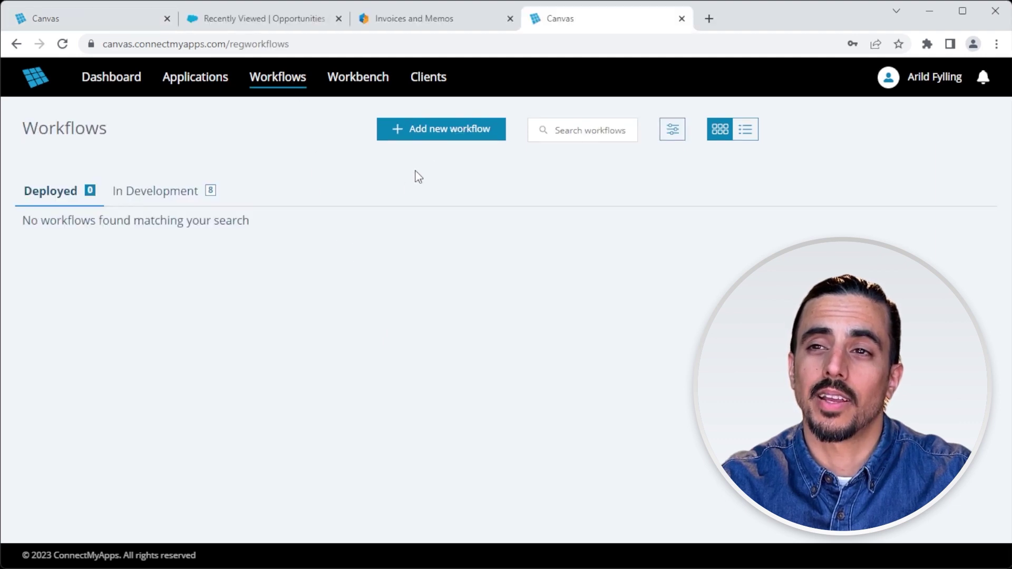
Step: Start a new workflow connecting Salesforce and Visma .NET Financials
click(449, 135)
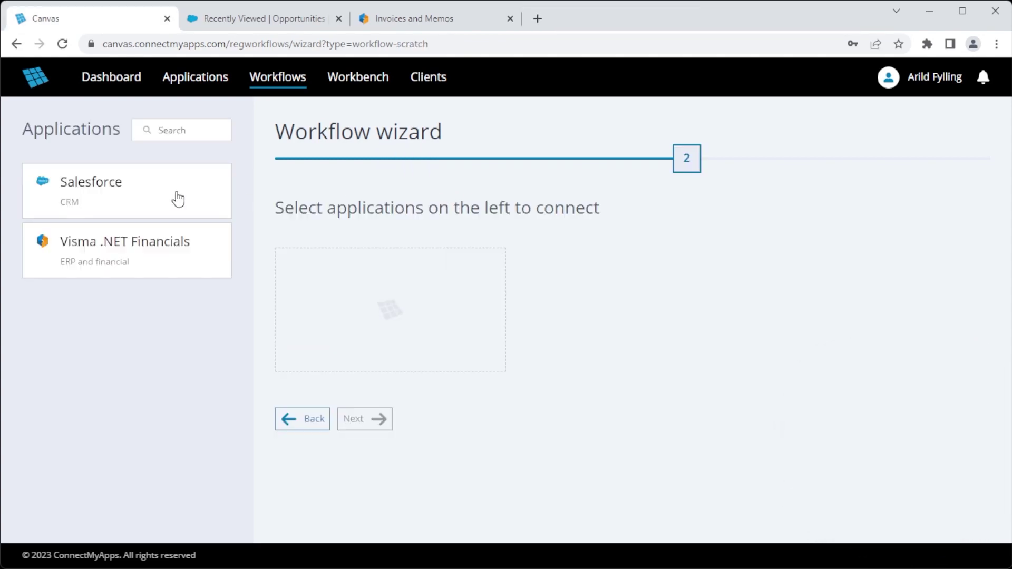
click(179, 199)
click(176, 264)
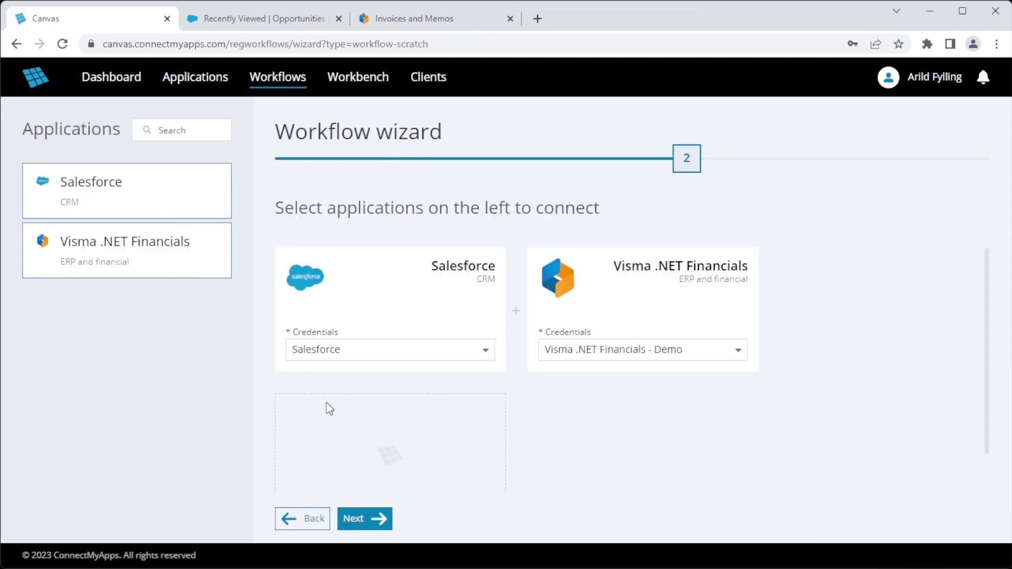
click(376, 519)
Step: Name it 'Transfer sales opportunities', describe it as Salesforce-to-Visma.NET Financials transfer, and finish
click(388, 255)
text(Transfer sales opportunities)
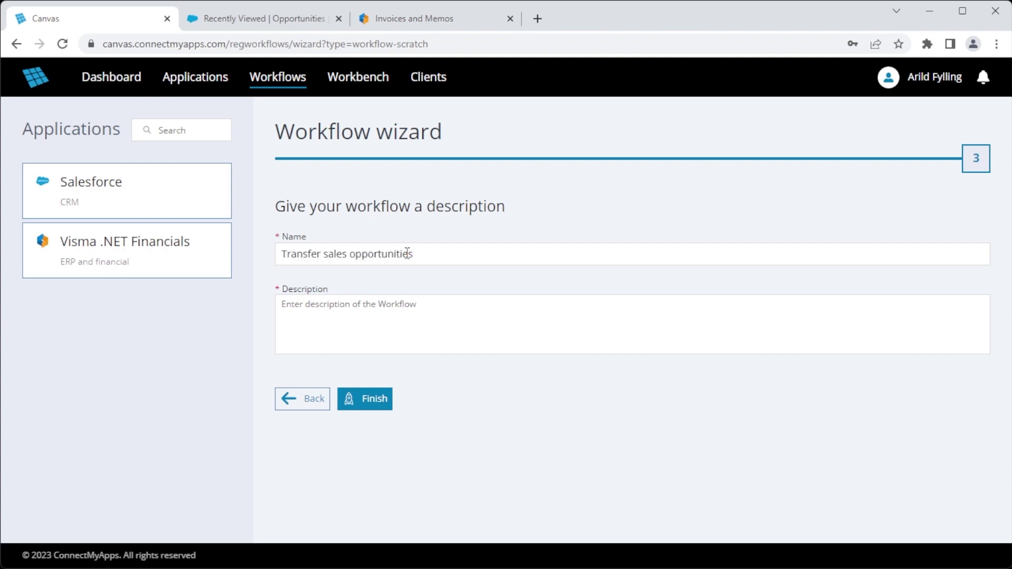
key(ctrl+a)
click(590, 303)
text(Transfer sales opportunities from Salesforce to Visma.NET Financials)
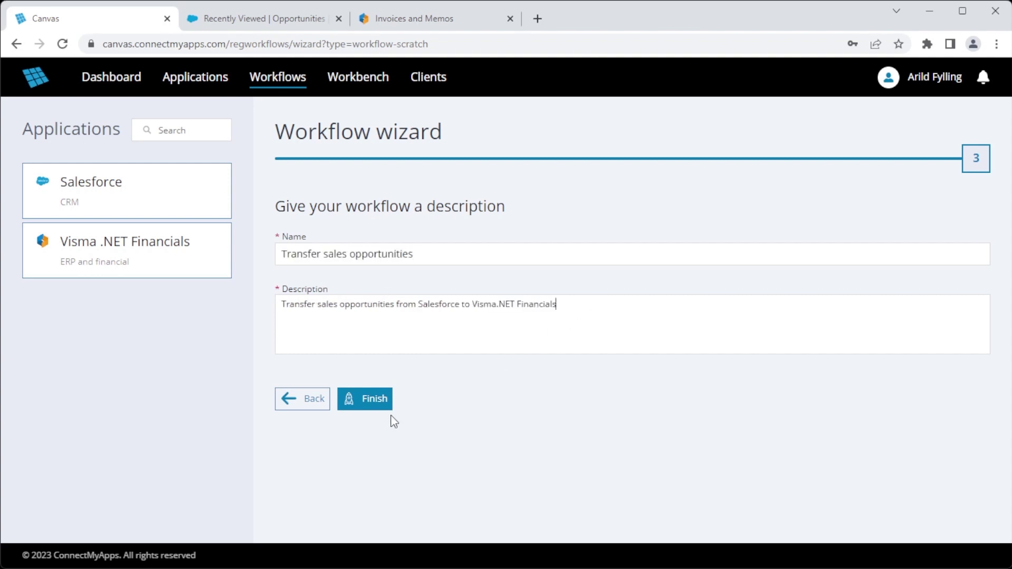
click(376, 405)
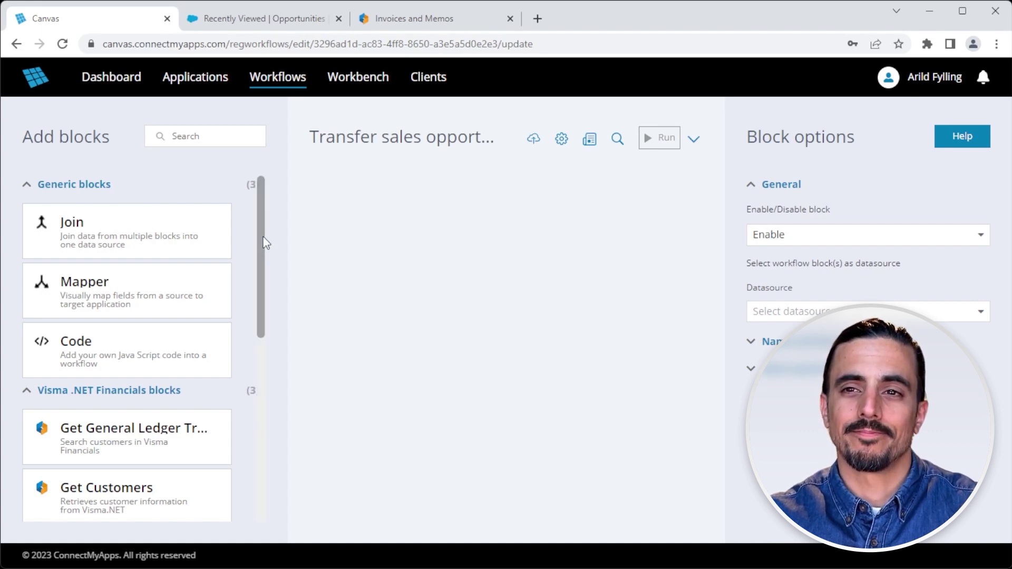
Step: Place Get Opportunities, Import Invoices and Mapper blocks, with Mapper between the other two
drag(261, 244, 253, 441)
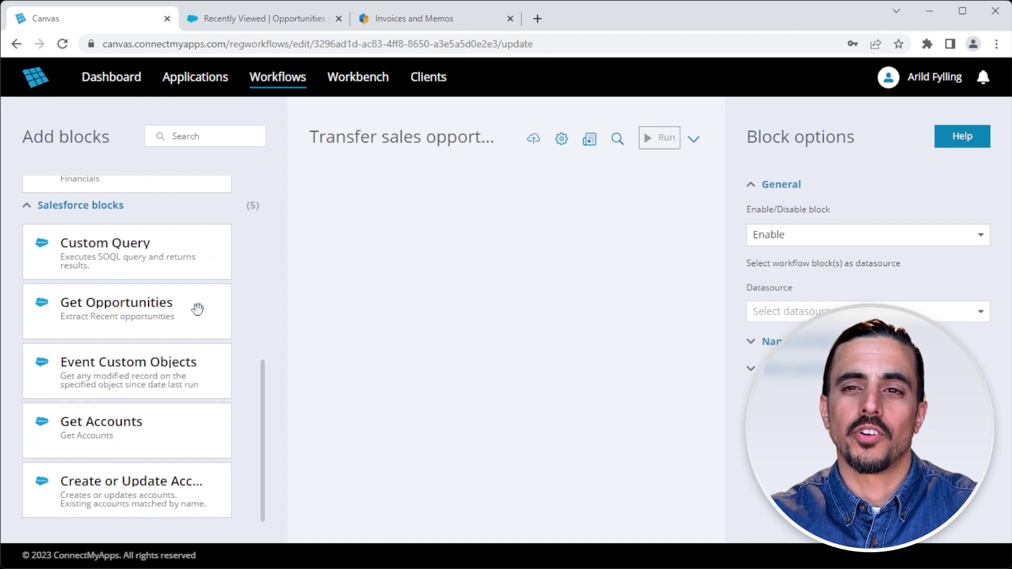
drag(197, 308, 384, 228)
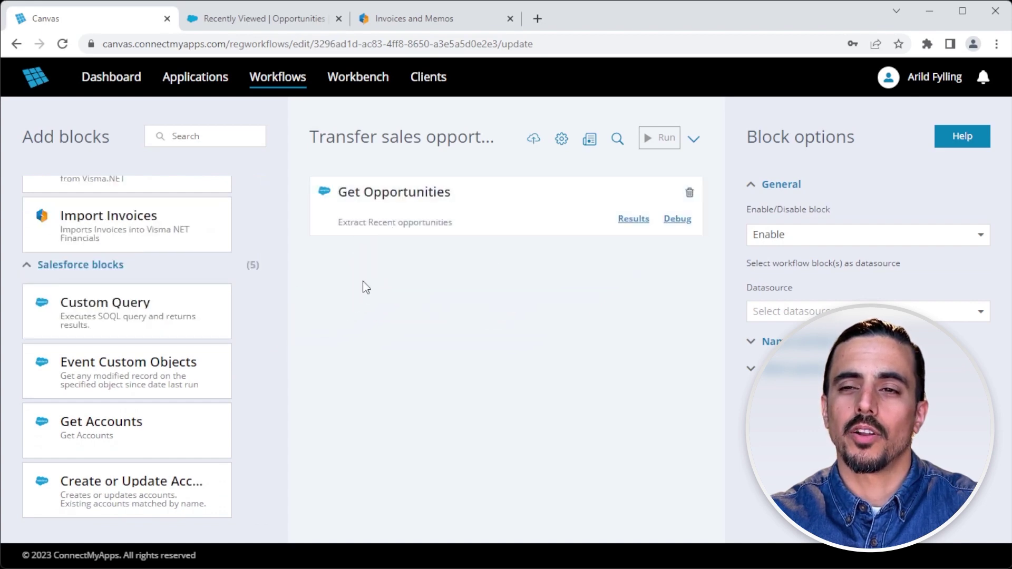
drag(265, 384, 271, 296)
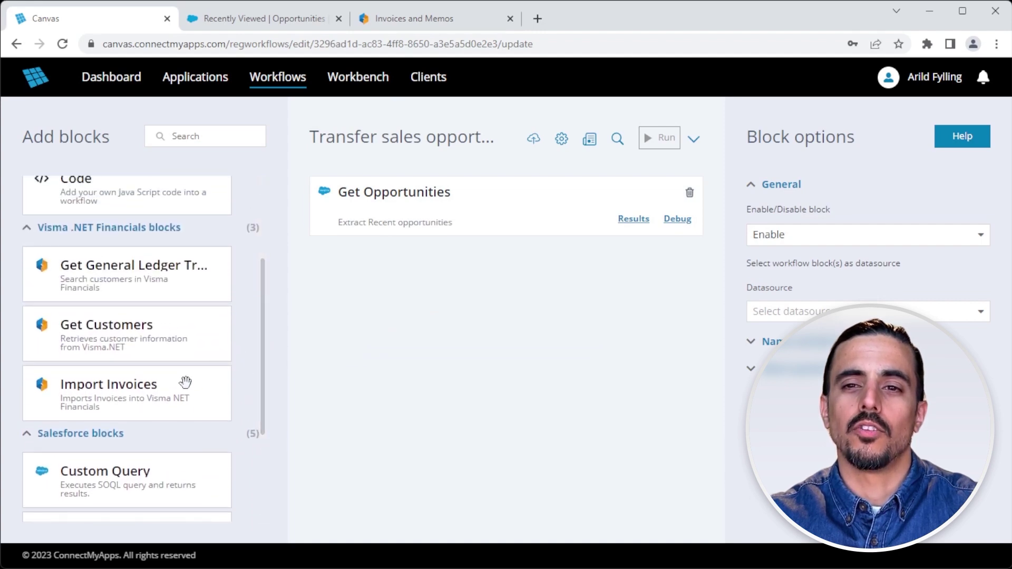
drag(168, 387, 374, 275)
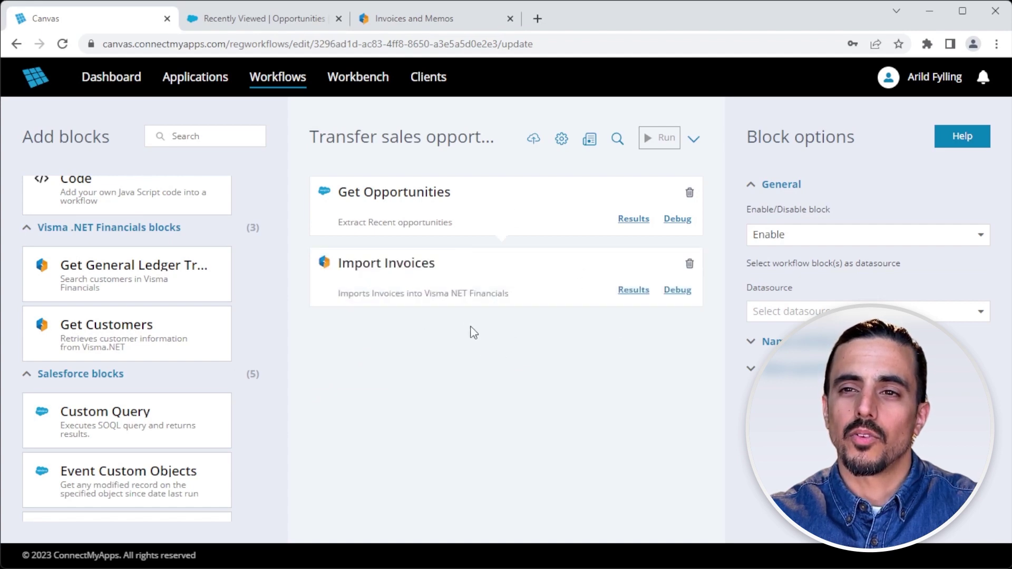
drag(264, 433, 264, 327)
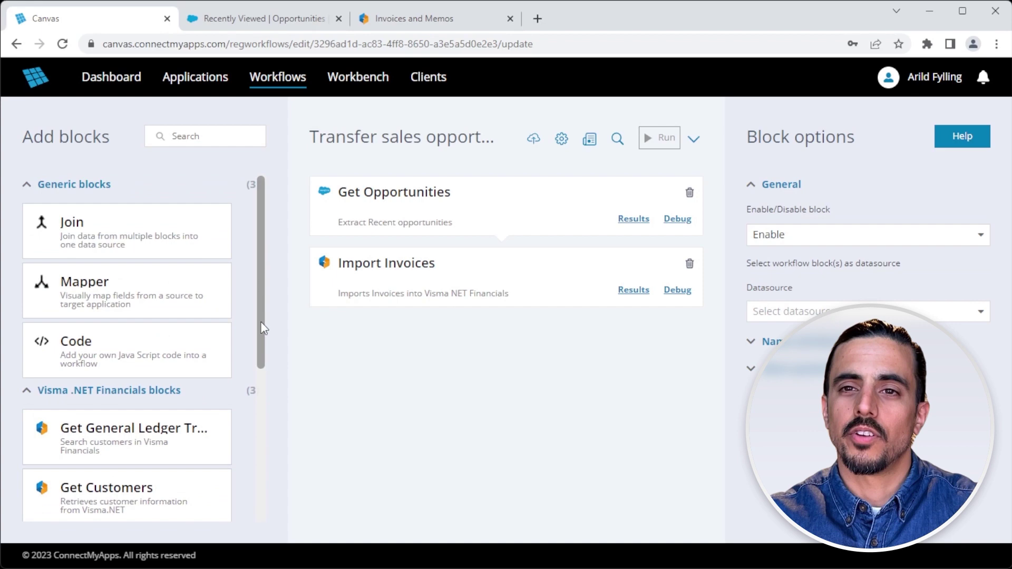
drag(173, 293, 376, 259)
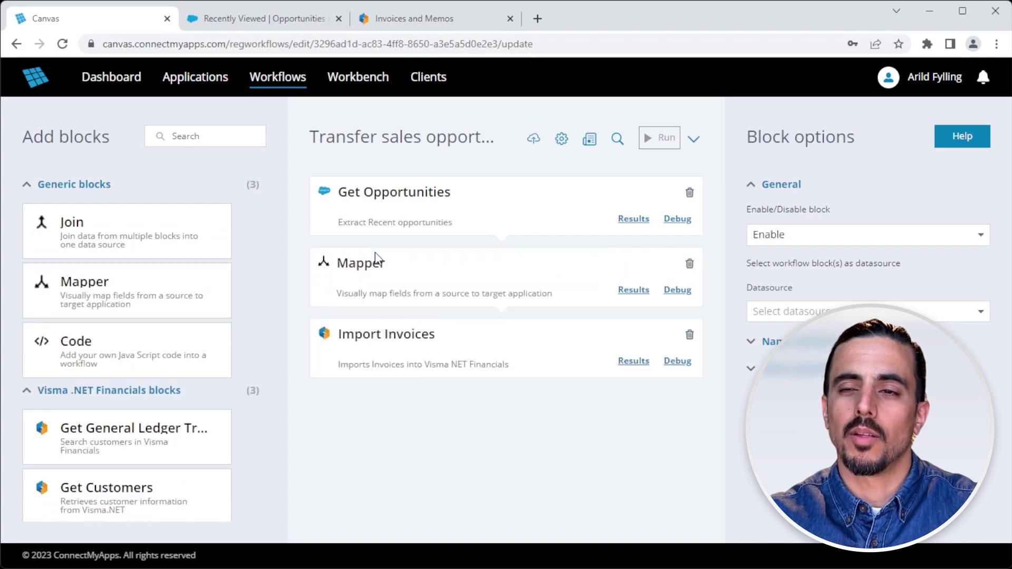
Step: Set the Mapper source to Get Opportunities and its target to Import Invoices
click(559, 283)
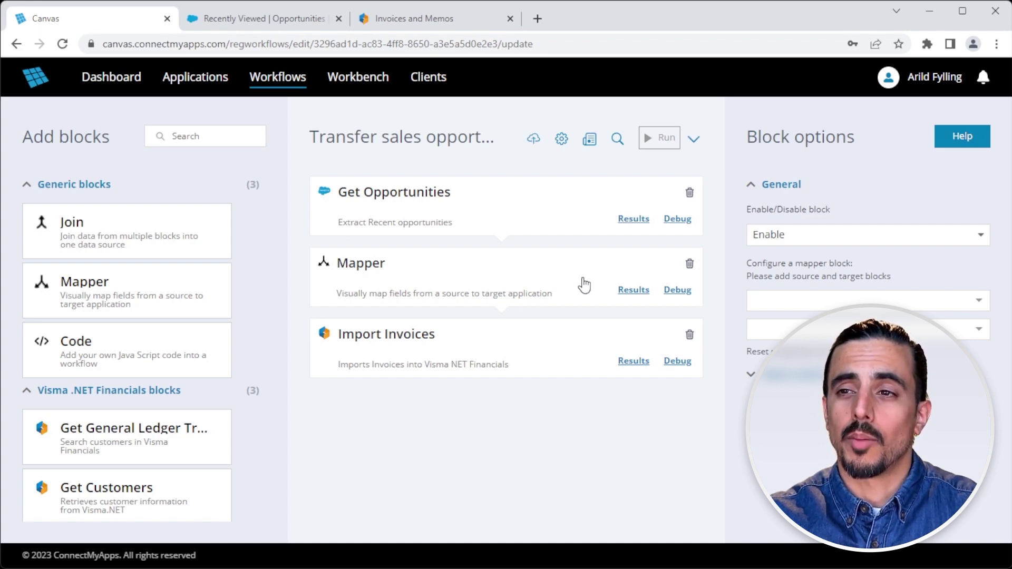
click(583, 287)
click(789, 309)
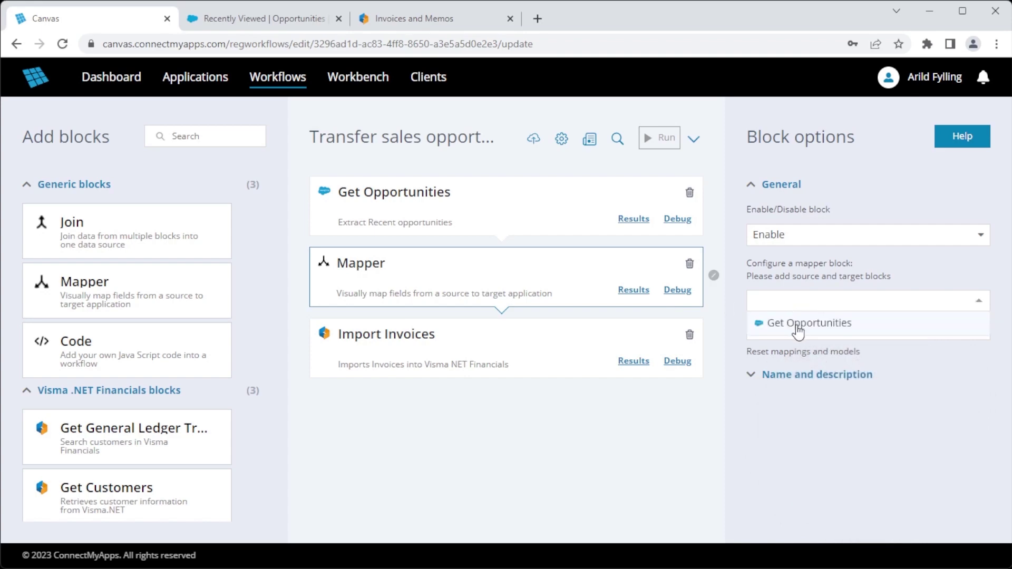
click(798, 323)
click(818, 333)
click(817, 358)
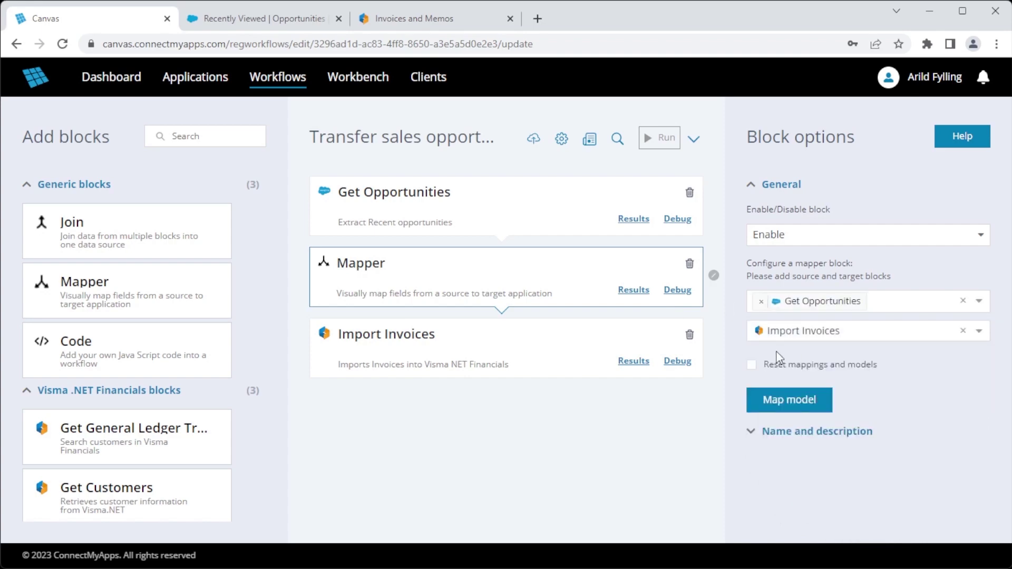
Step: Feed Import Invoices from the Mapper, with default account 3000 and a default VAT code
click(553, 363)
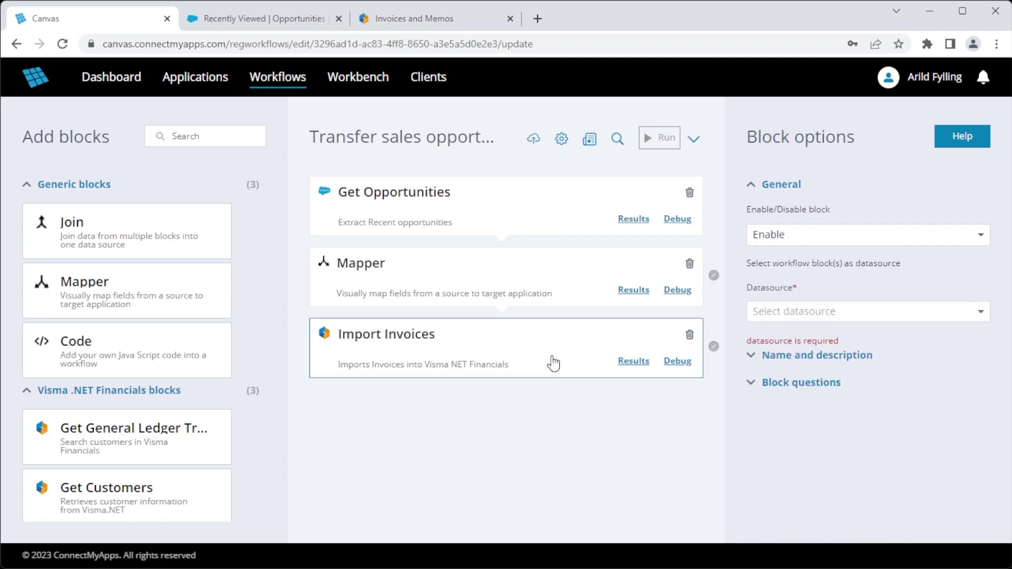
click(793, 312)
click(809, 360)
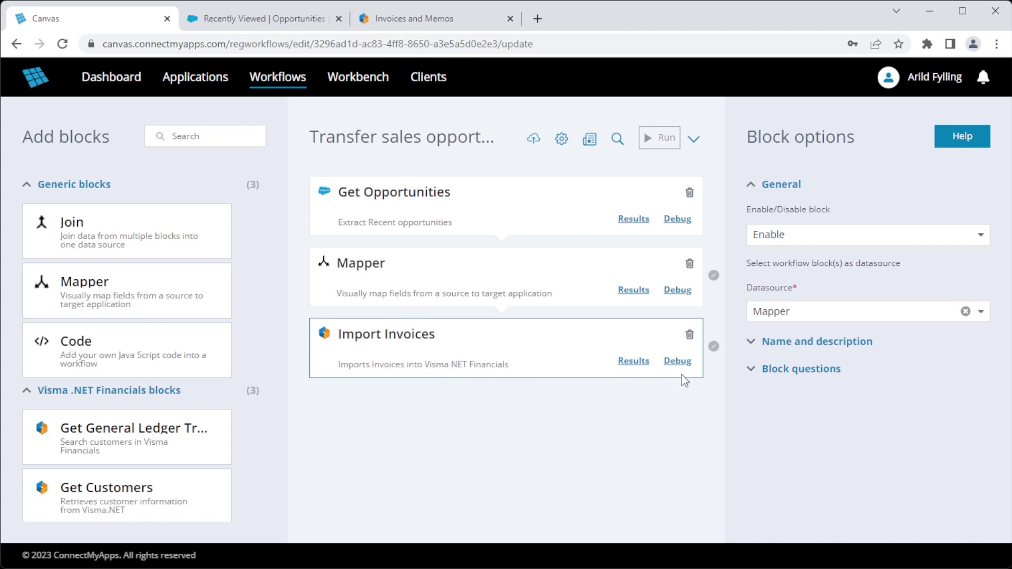
click(755, 374)
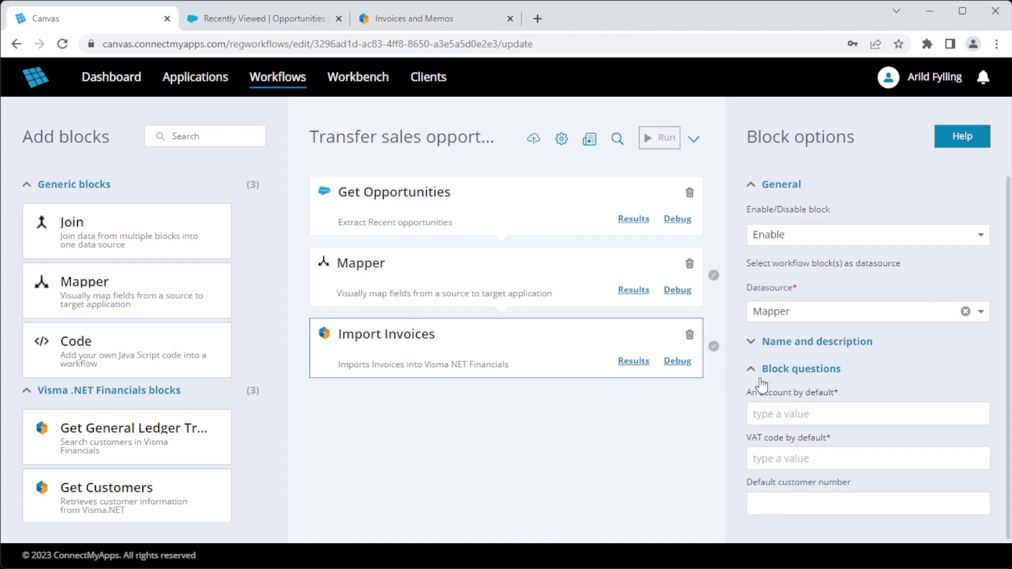
click(844, 412)
text(3000)
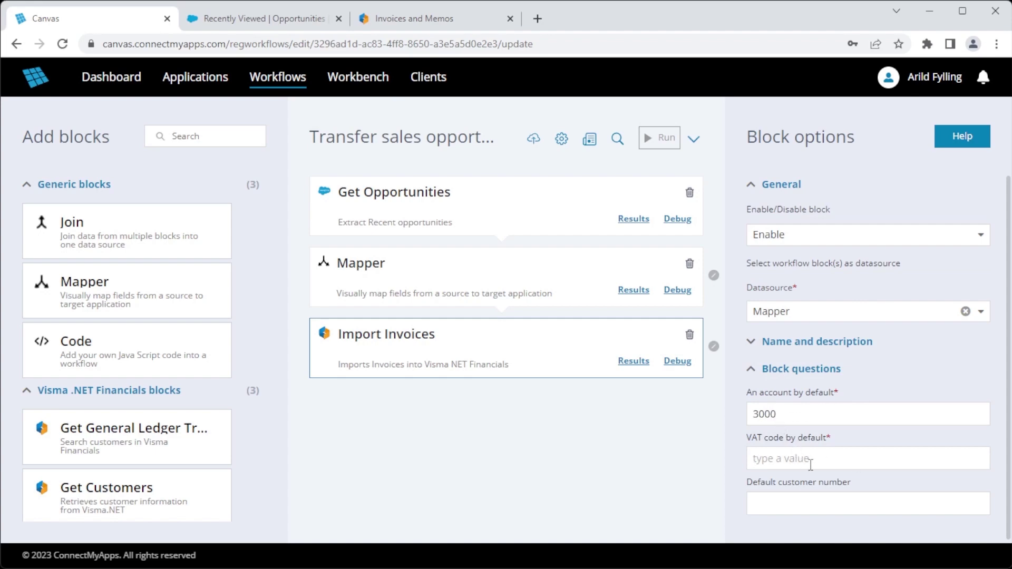
click(810, 465)
text(3)
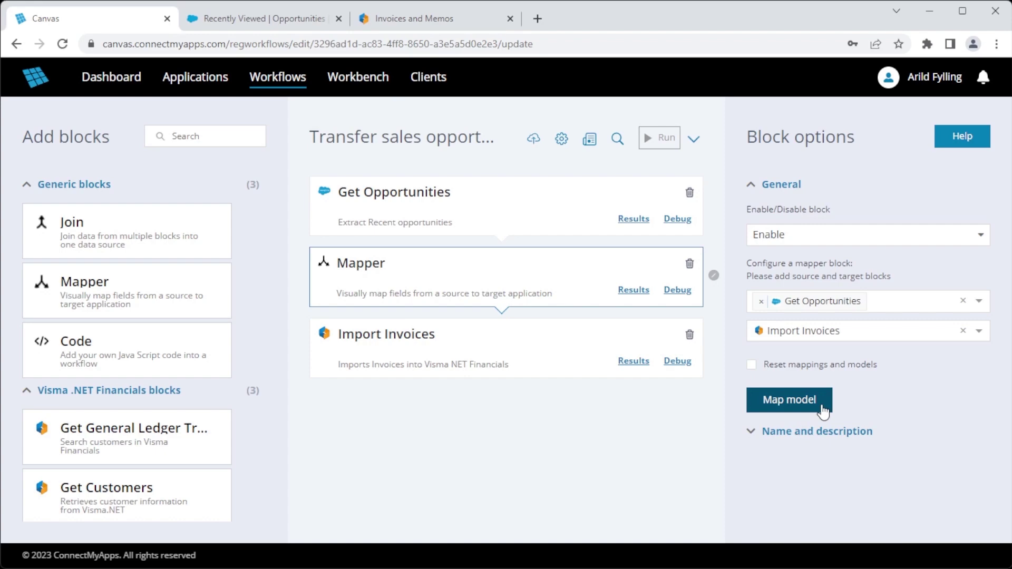
Step: Open the Mapper field mapping and map CloseDate onto the invoice date field
click(822, 407)
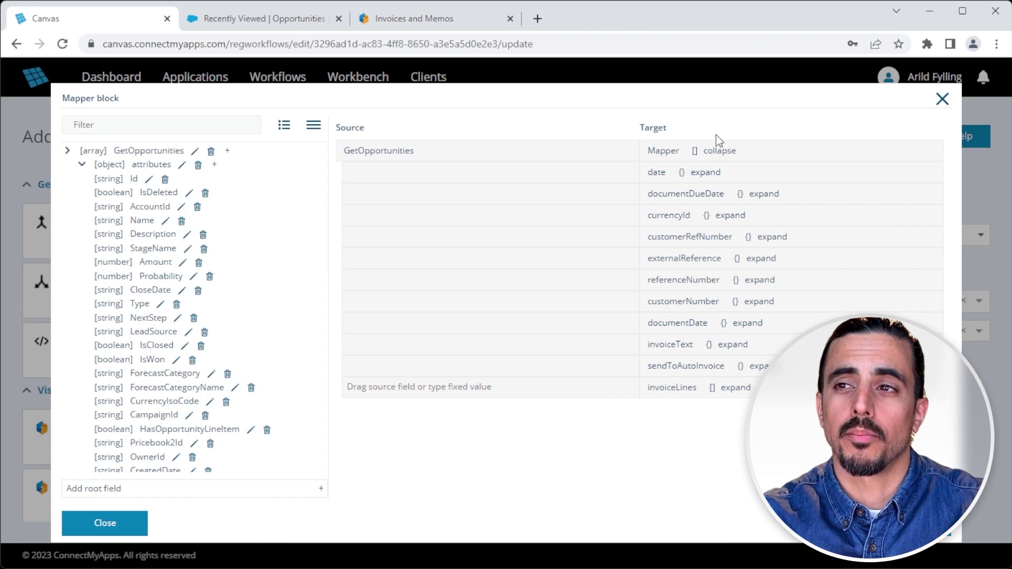
click(705, 173)
drag(155, 295, 406, 196)
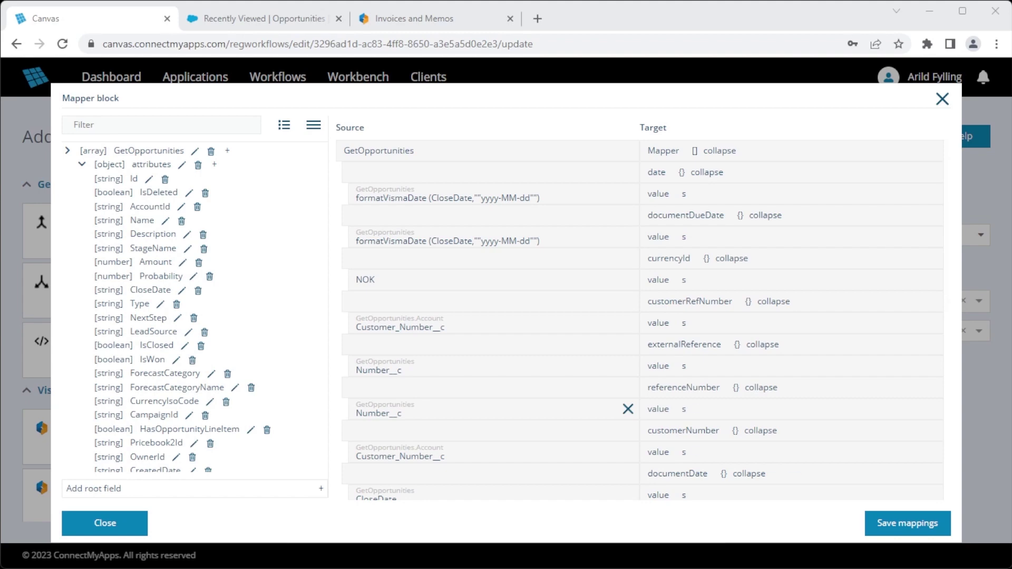
Step: Save the field mappings and the workflow, then run it
click(898, 527)
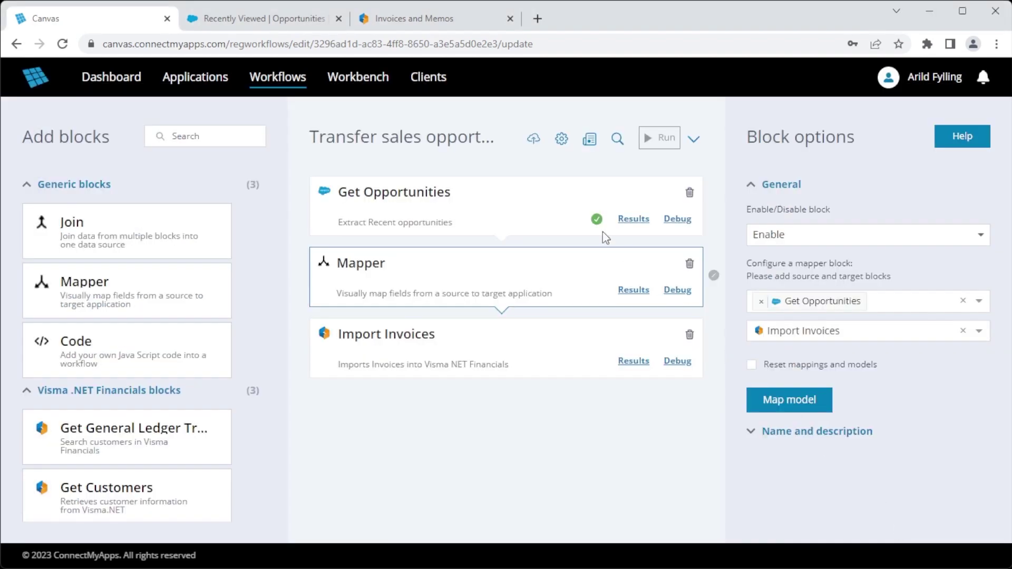
click(533, 141)
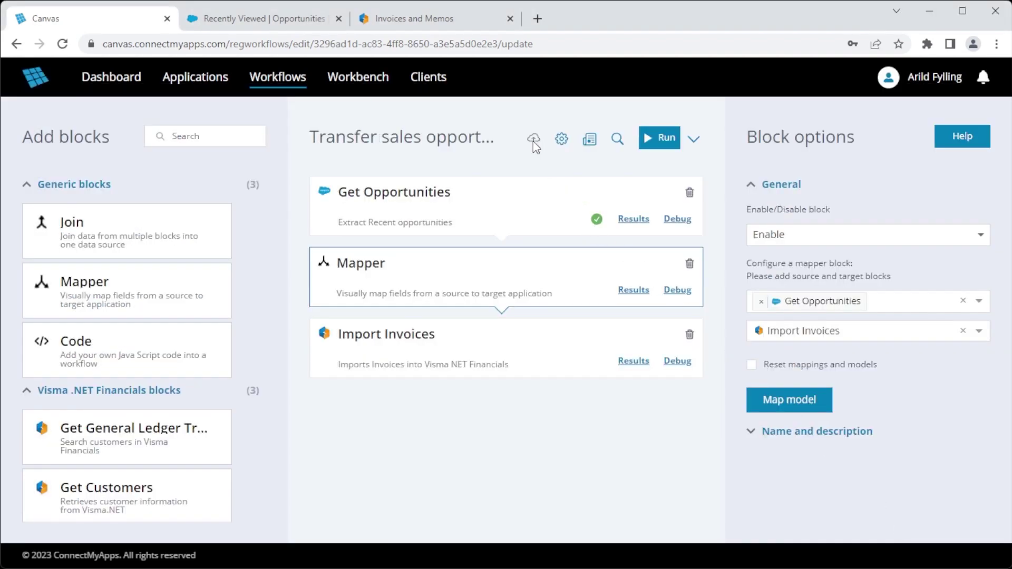
click(665, 145)
Step: Inspect the result JSON of Get Opportunities, Mapper and Import Invoices blocks
click(633, 219)
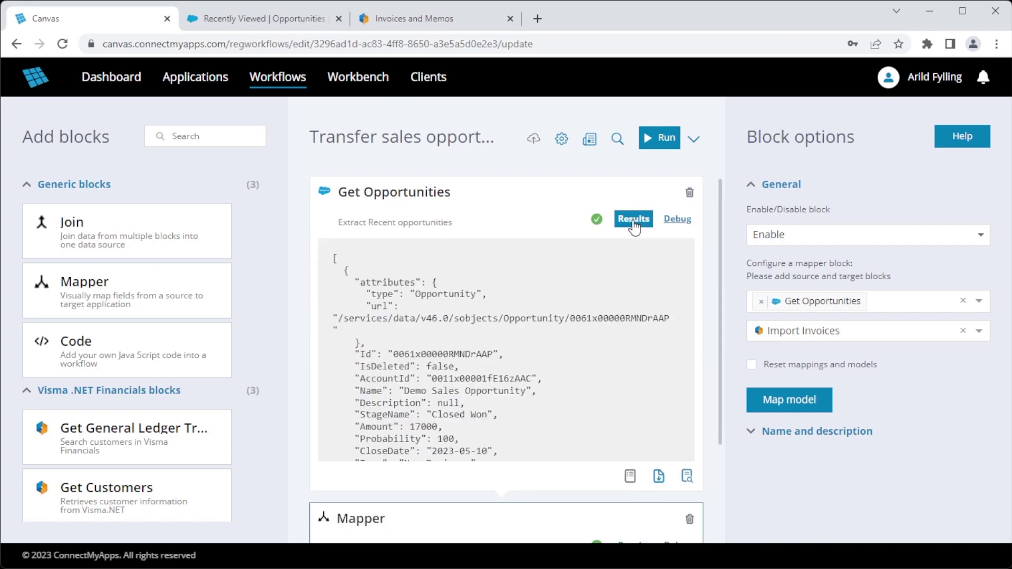
drag(692, 257, 697, 304)
click(634, 219)
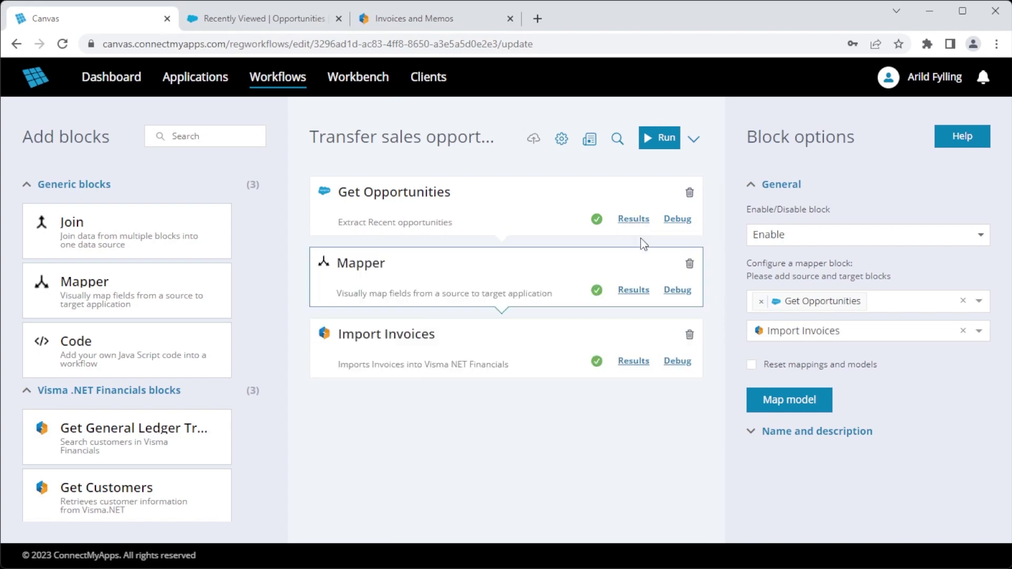
click(639, 291)
drag(689, 351, 689, 436)
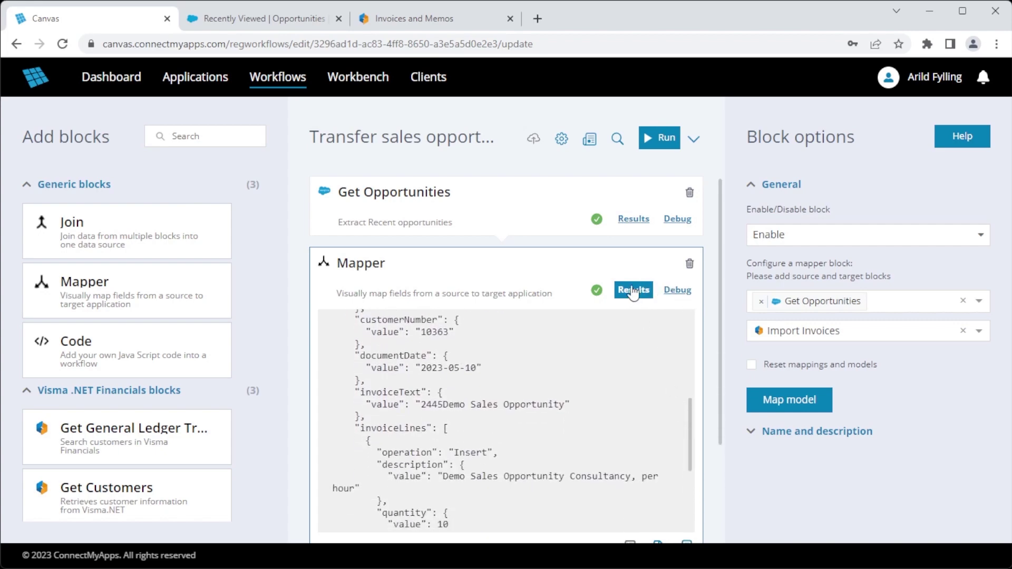
click(633, 291)
click(637, 364)
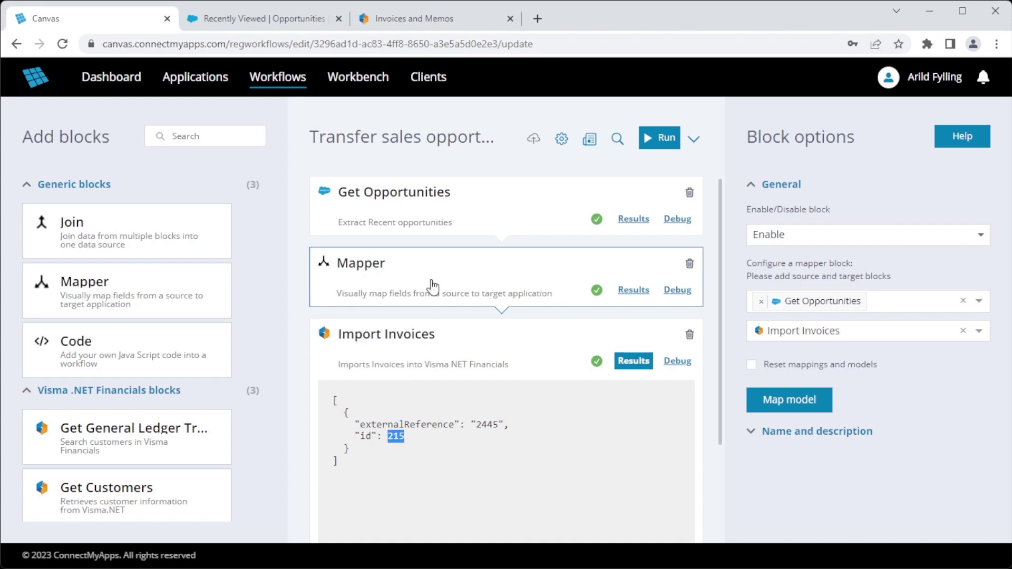
Step: Refresh the Visma.net invoice list to confirm invoice 000215, then return to Canvas
click(435, 18)
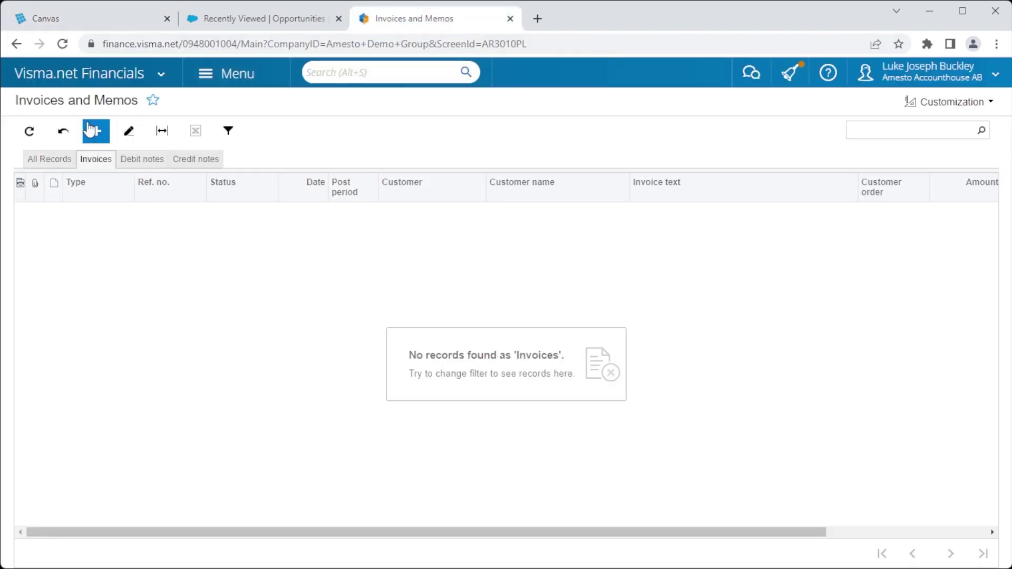
click(32, 133)
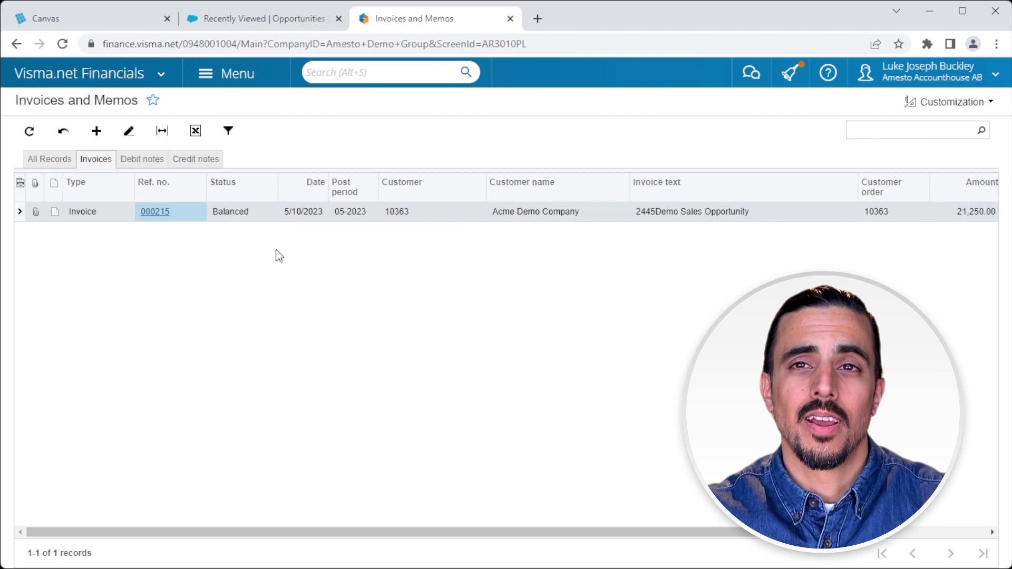
click(142, 25)
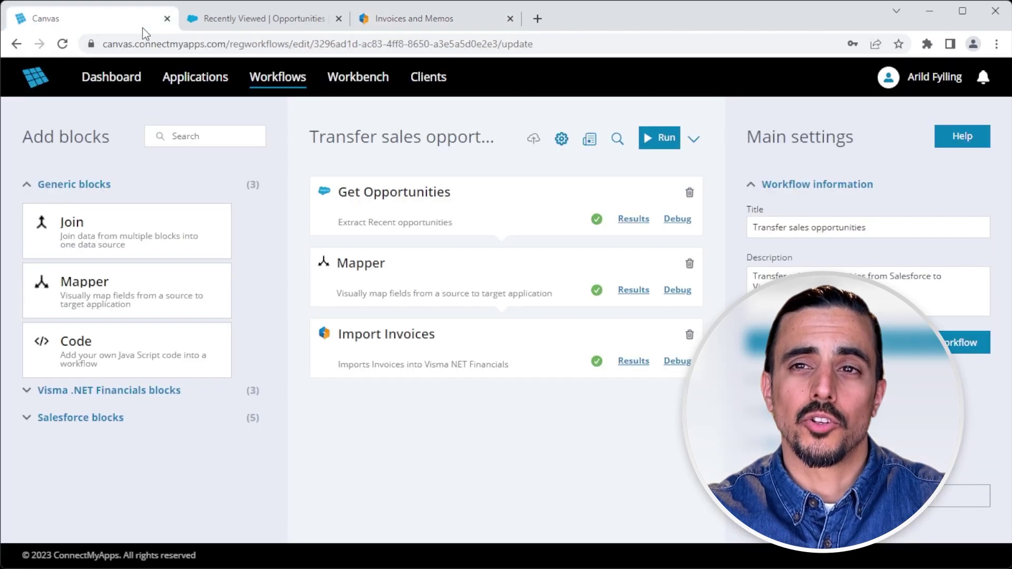
Step: Schedule Transfer sales opportunities to run every 5 min and run it immediately
click(296, 87)
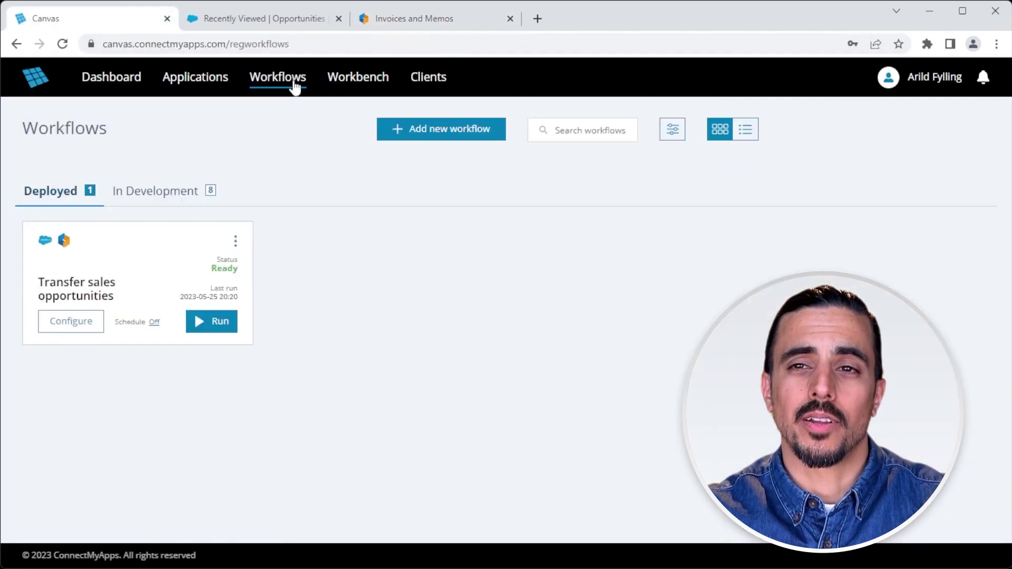
click(155, 316)
click(136, 327)
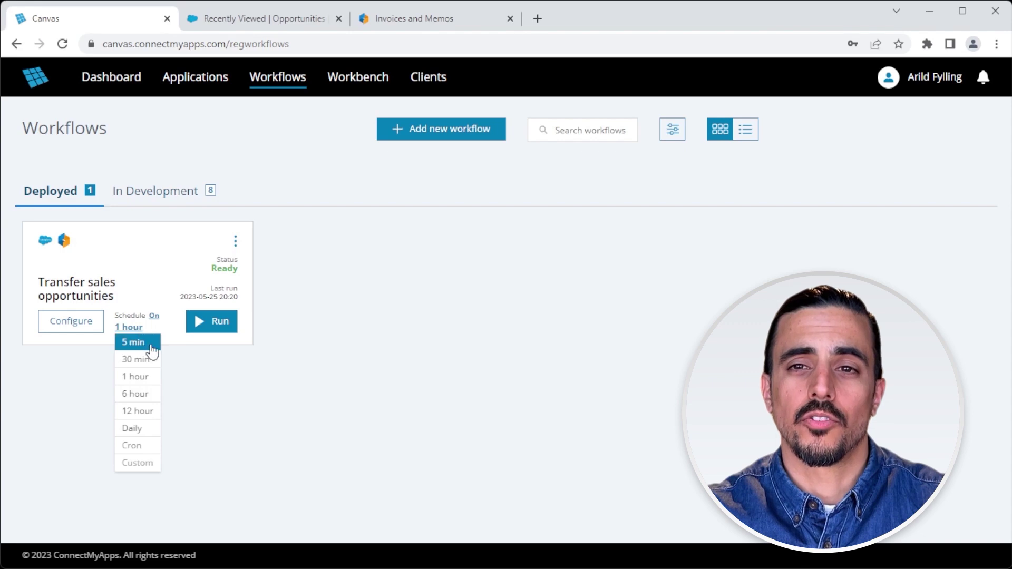
click(152, 345)
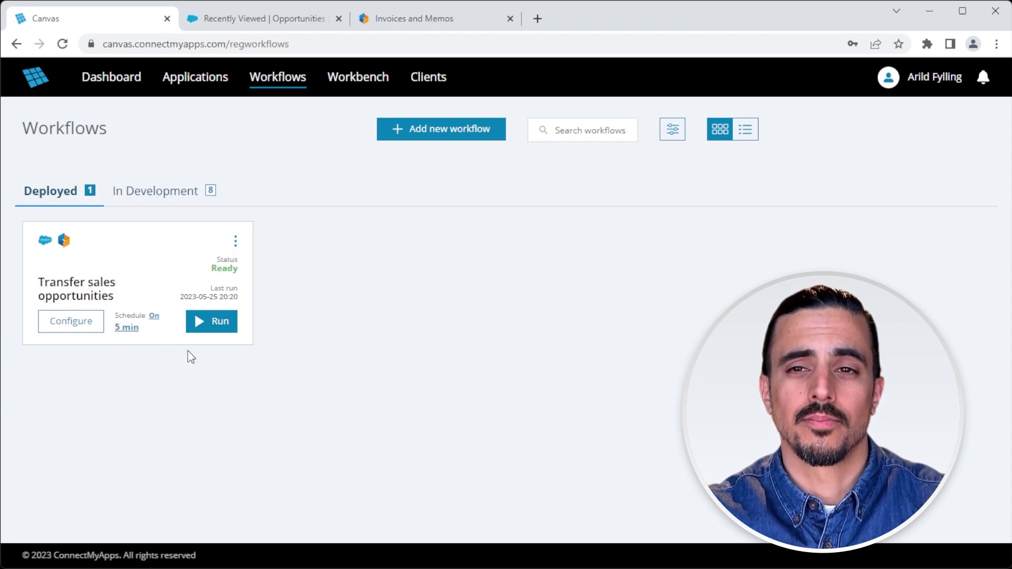
click(223, 326)
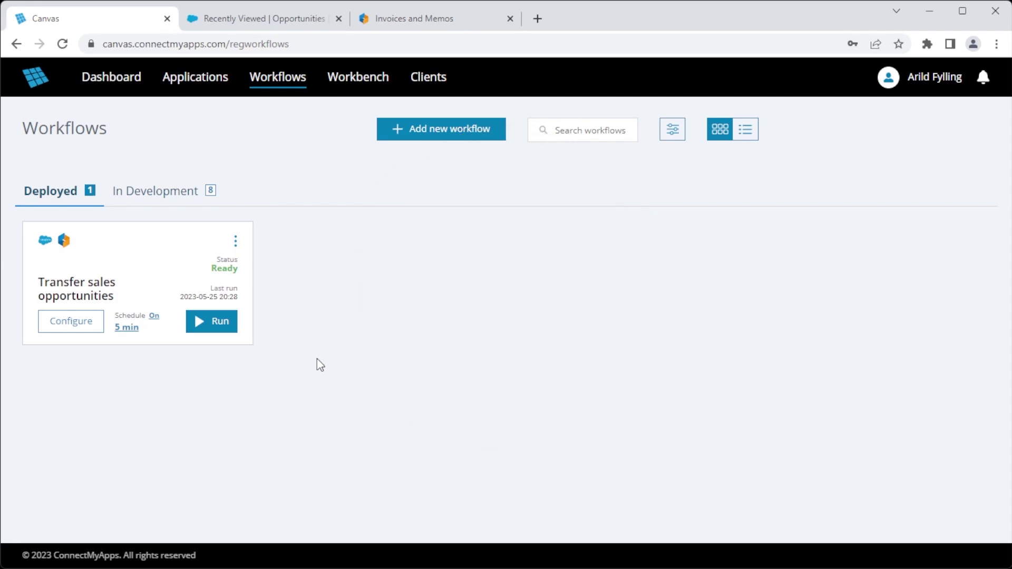
Step: Make the Transfer sales opportunities workflow a template, then go to the Clients list
click(236, 243)
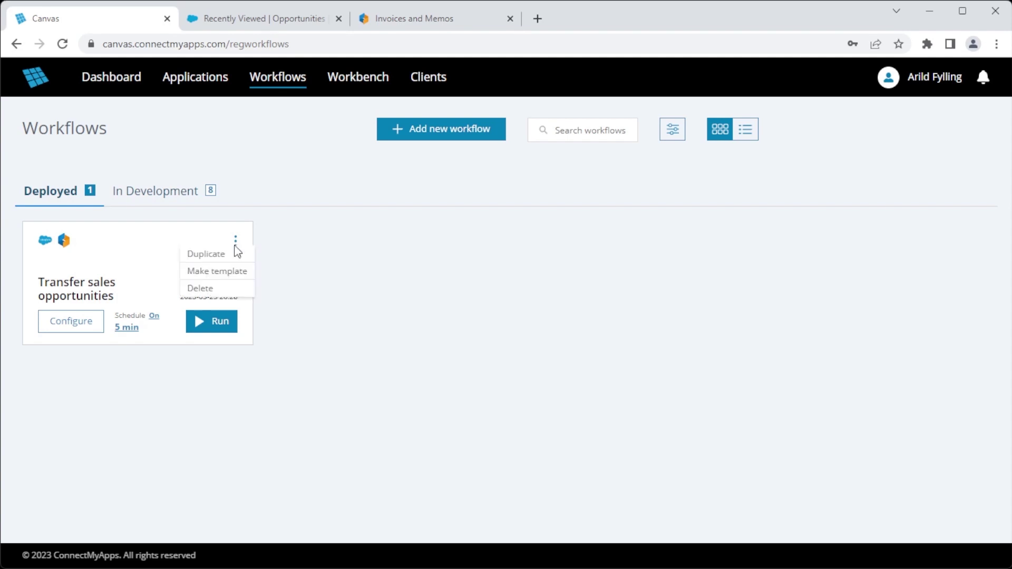
click(246, 281)
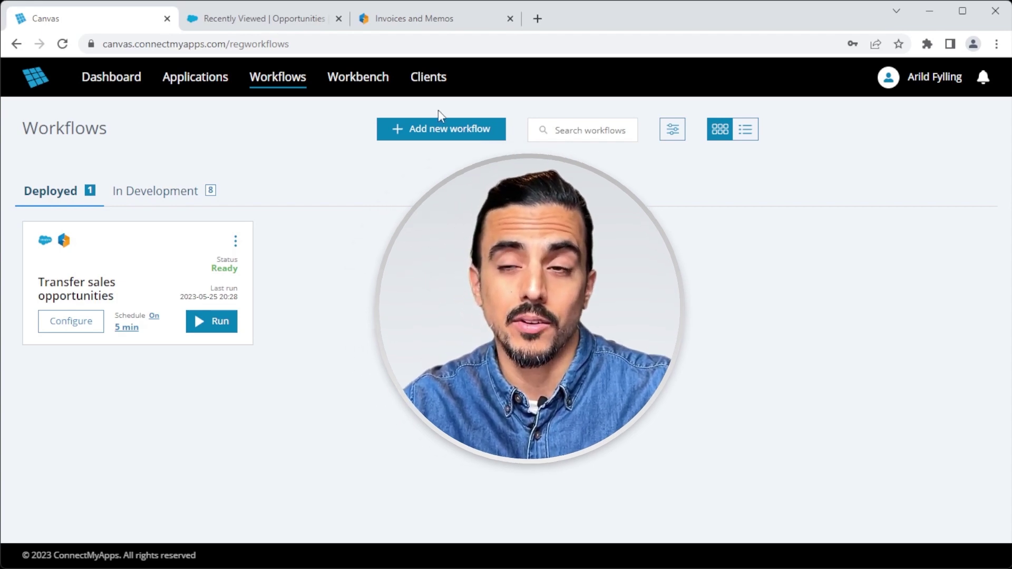
click(441, 80)
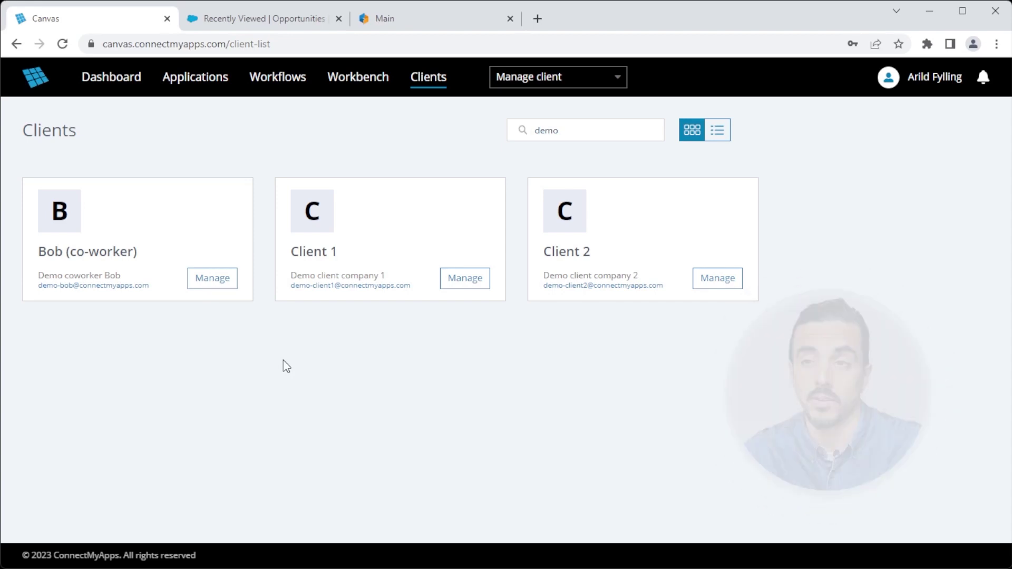
Step: While managing Client 1, start a new workflow from the Transfer Sales Opportunities template
click(474, 287)
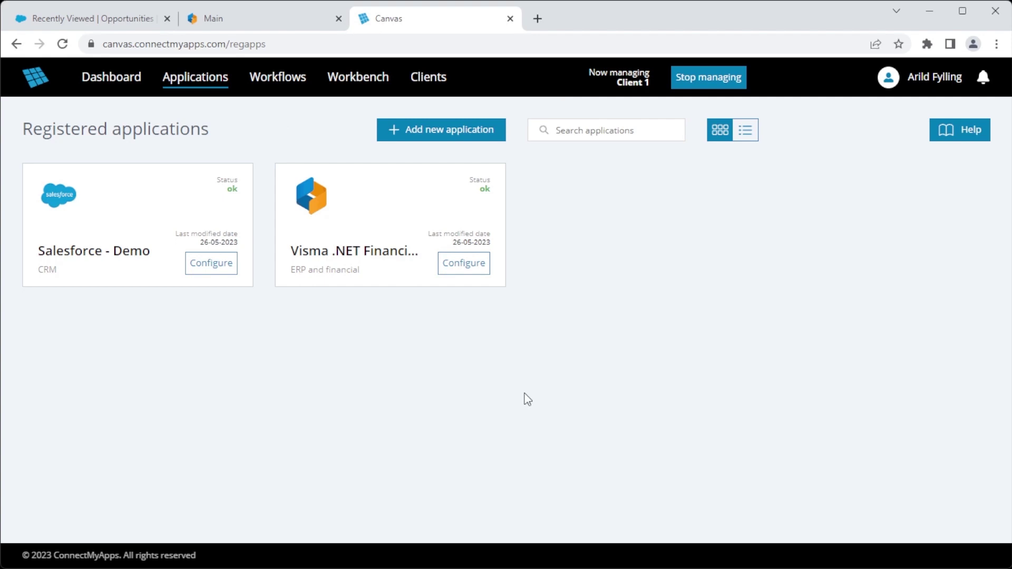
click(294, 82)
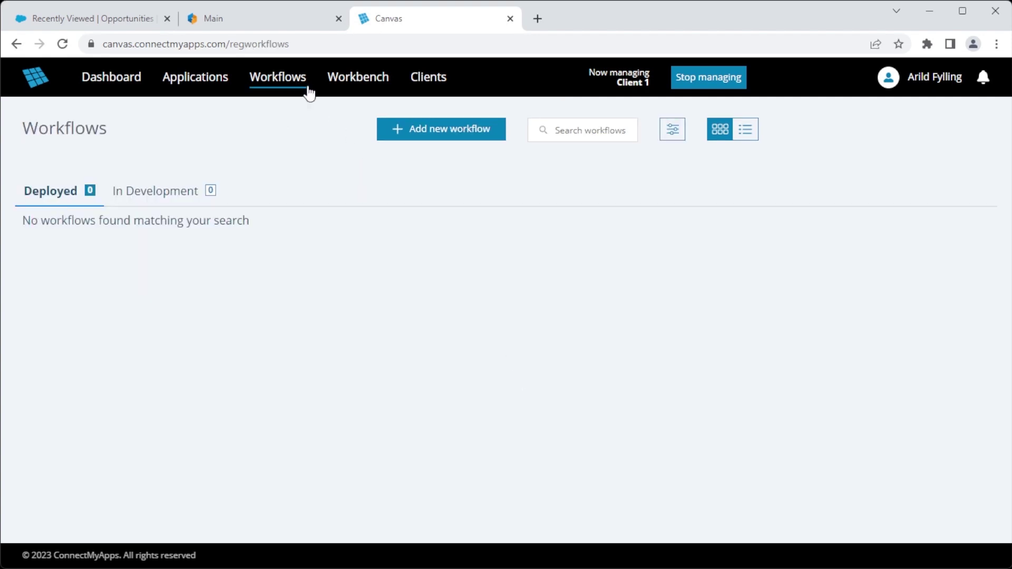
click(485, 137)
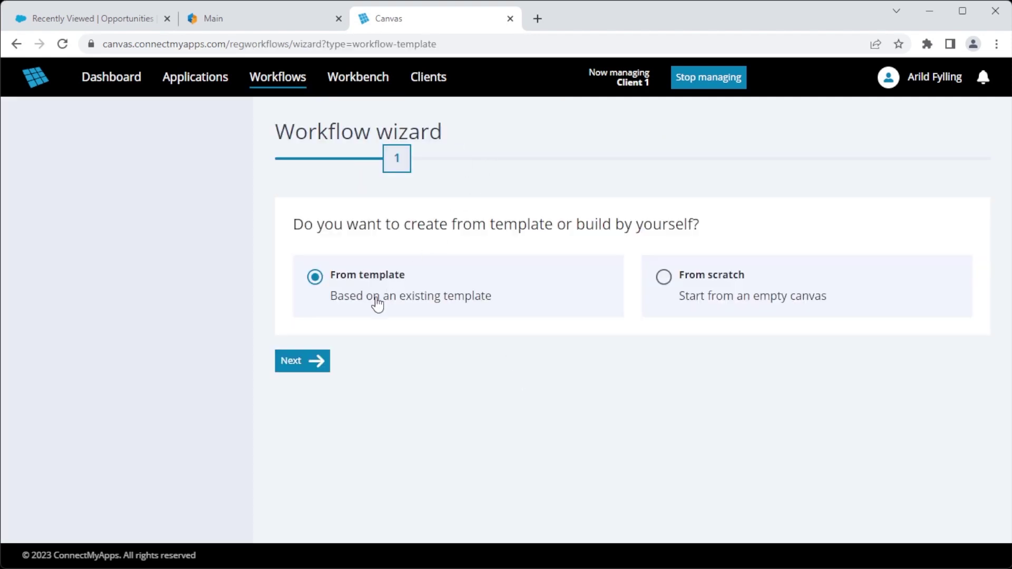
click(318, 364)
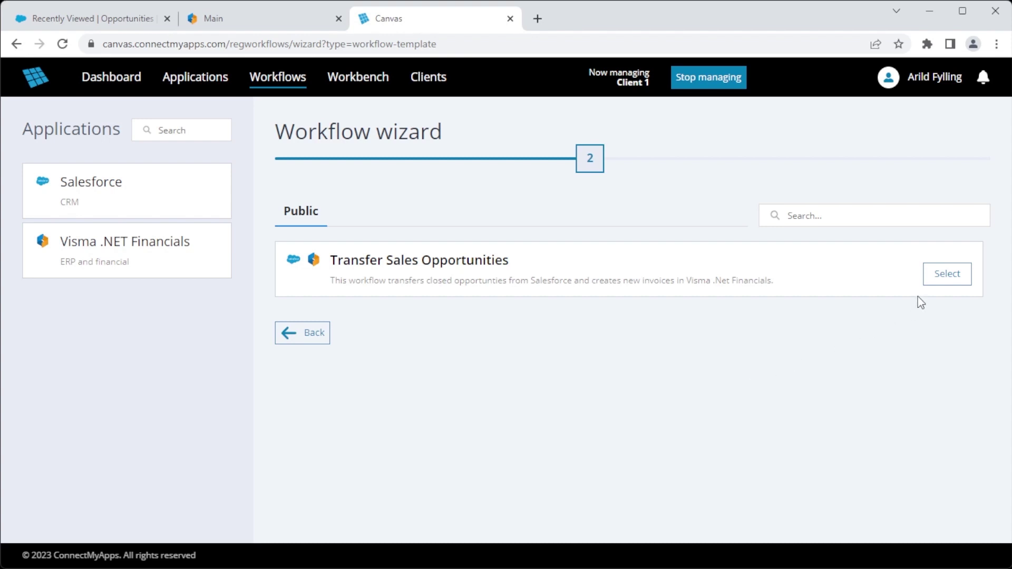
click(948, 275)
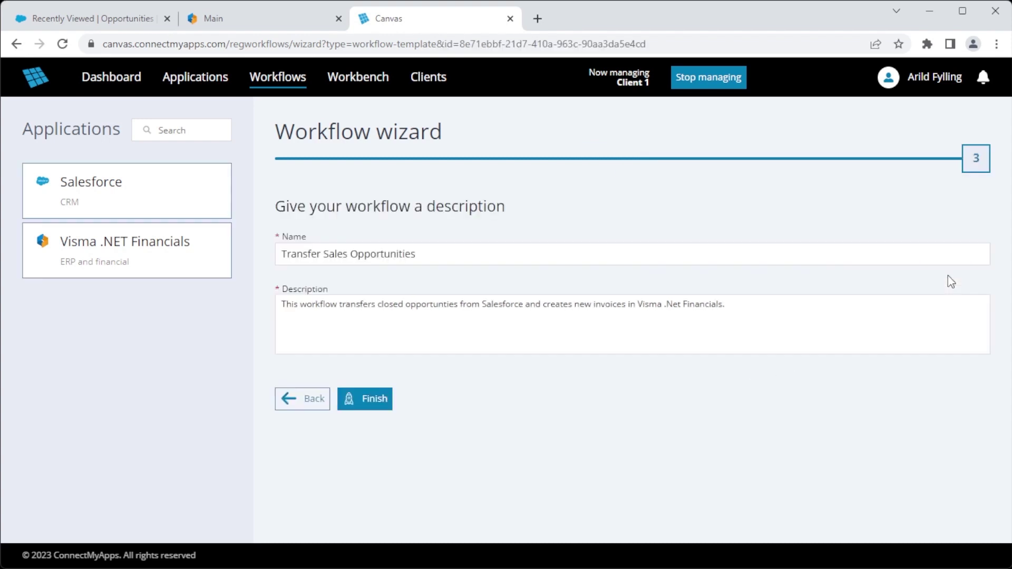
Step: Finish the templated workflow, deploy it from In Development, and view the deployed workflows
click(383, 401)
click(164, 202)
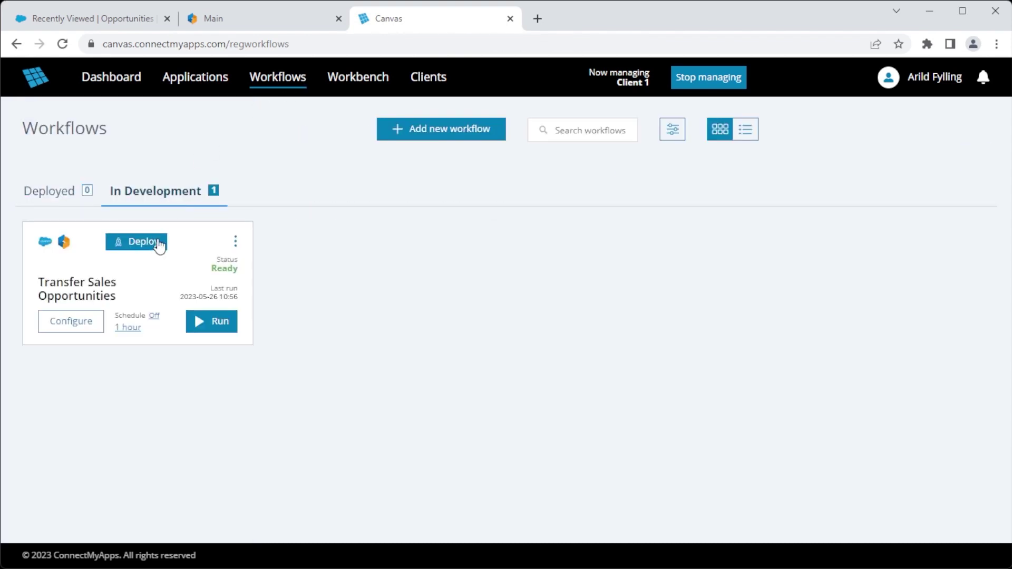
click(140, 241)
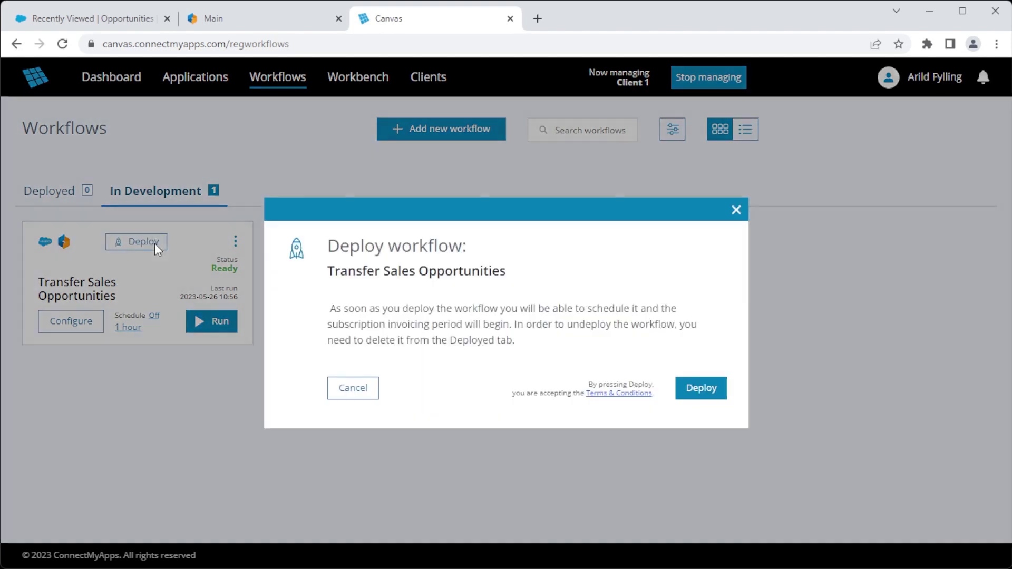
click(702, 388)
click(40, 198)
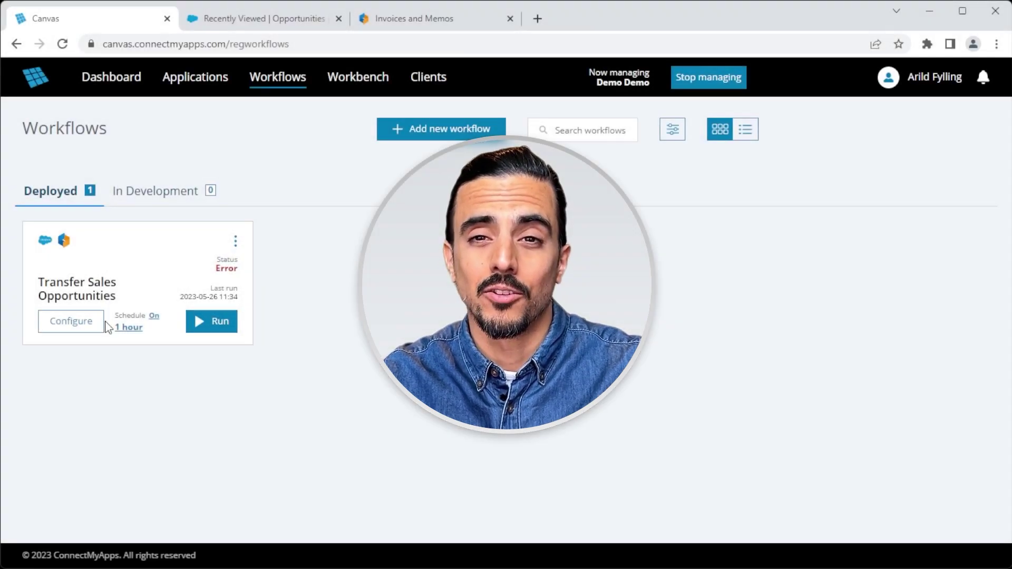
Step: Open the deployed workflow and inspect Import Invoices' 'A mysterious bug' error and its debug code
click(94, 328)
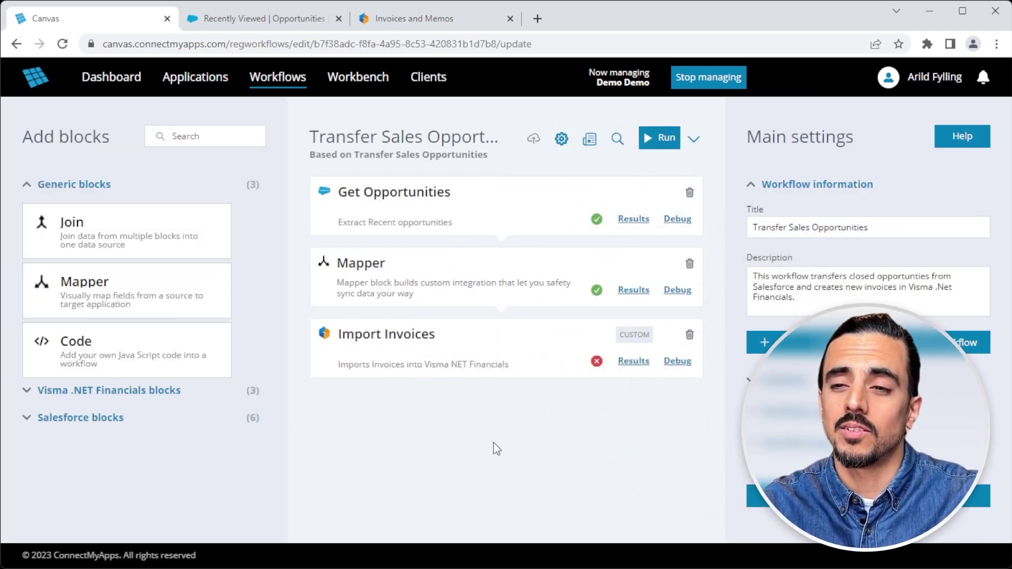
click(635, 362)
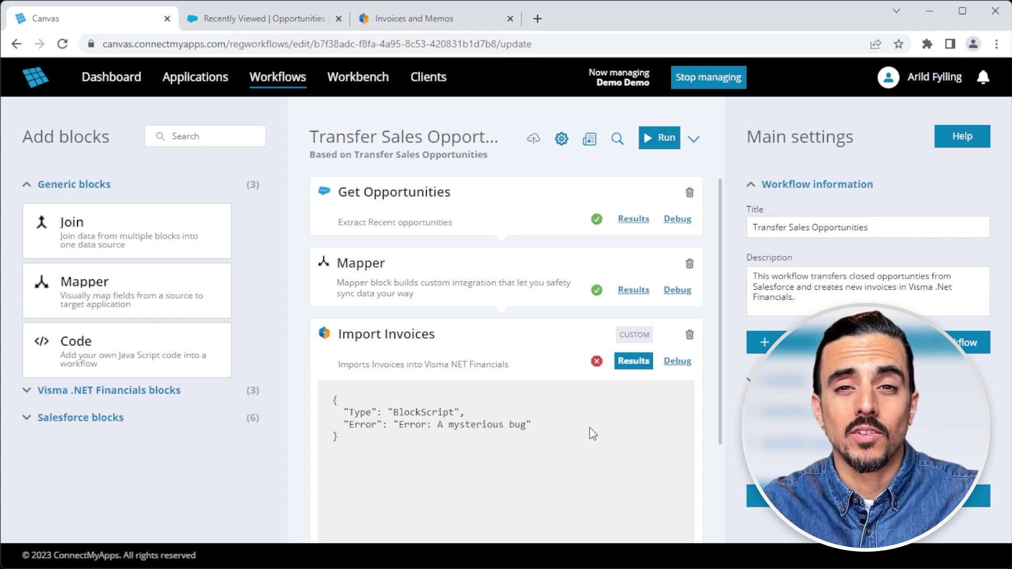
click(670, 362)
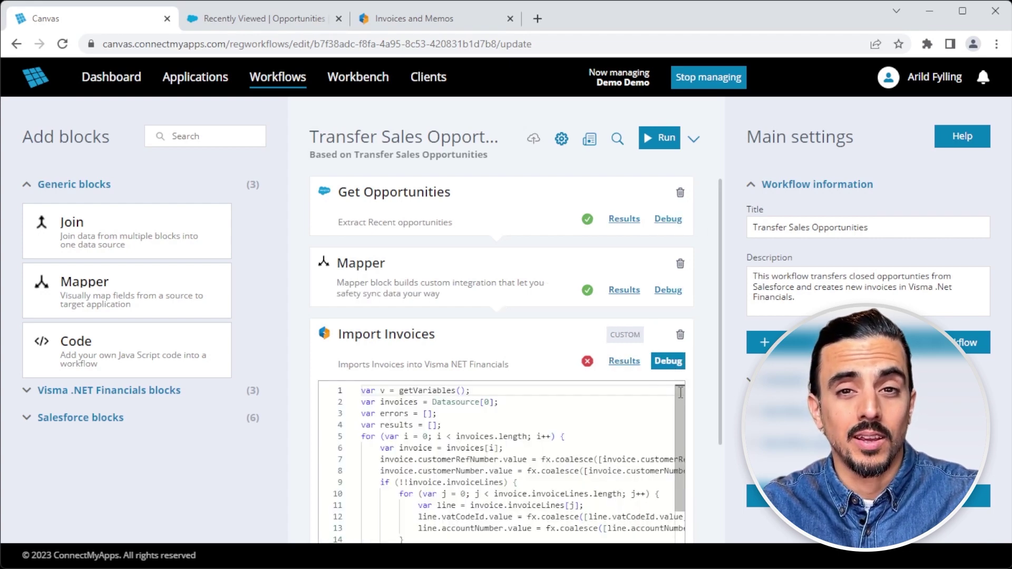
Step: Debug the Import Invoices code full-screen in the browser developer tools, stepping through the invoice loop
scroll(680, 393, down, 3)
click(685, 477)
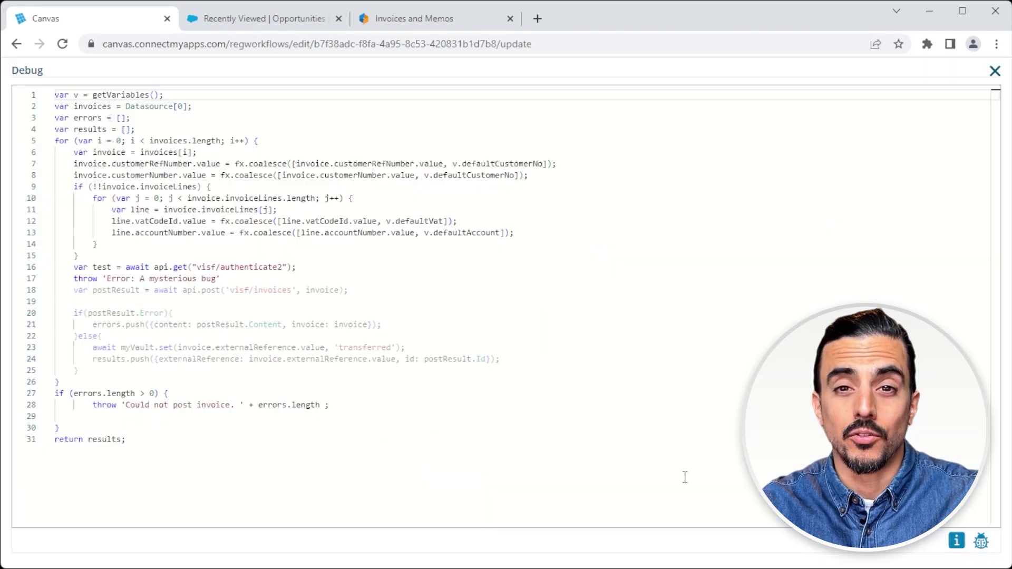
key(F12)
click(356, 541)
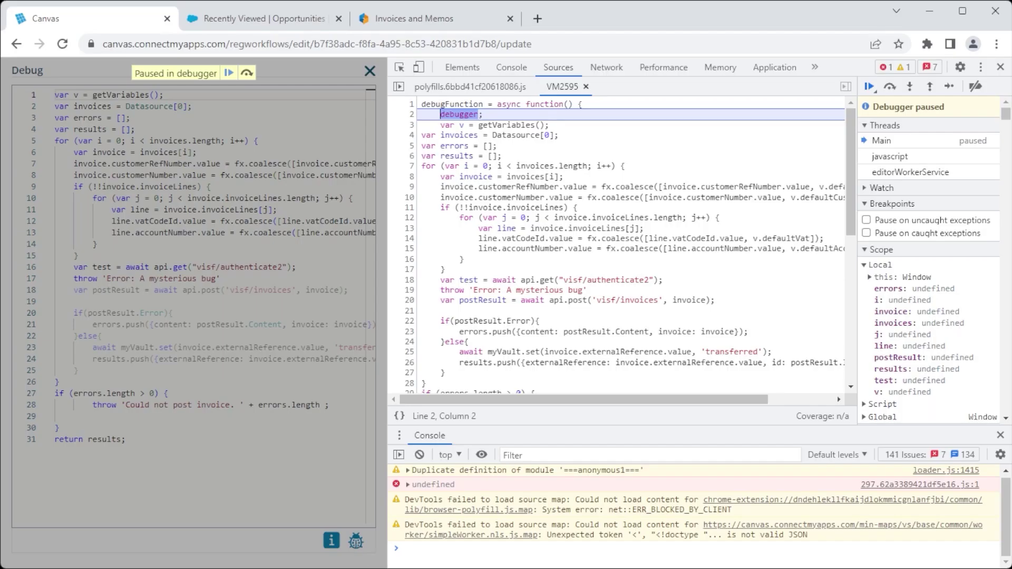
click(492, 134)
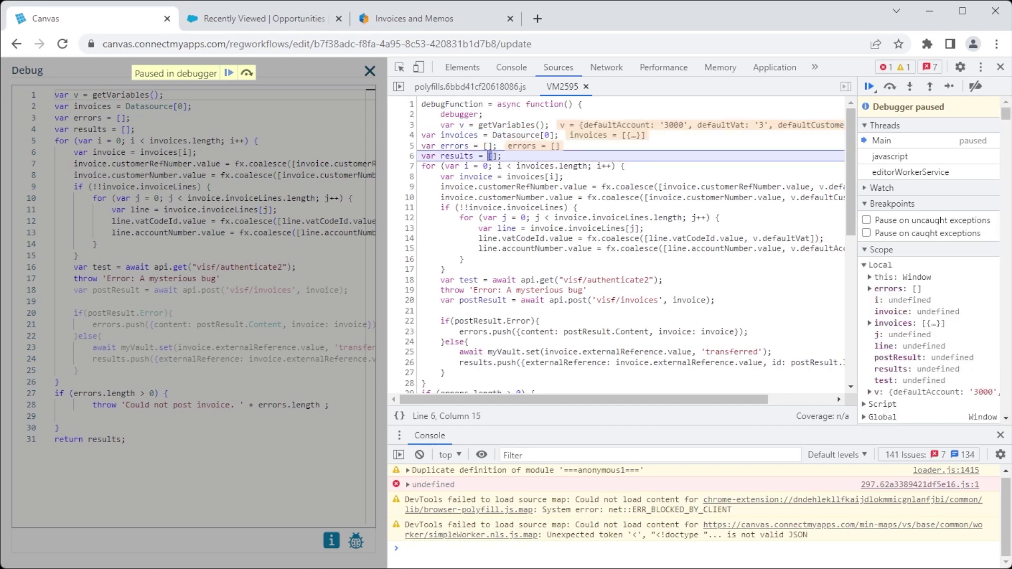
key(F10)
key(F10)
key(F10)
key(F10)
key(F10)
key(F10)
key(F10)
key(F10)
key(F10)
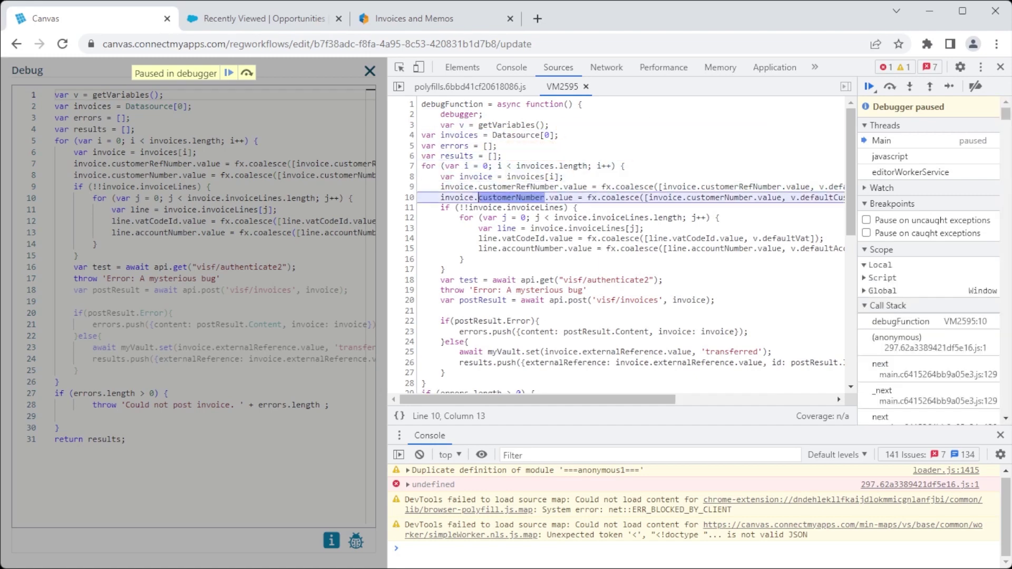
key(F10)
key(F10)
key(F10)
key(F10)
key(F10)
key(F10)
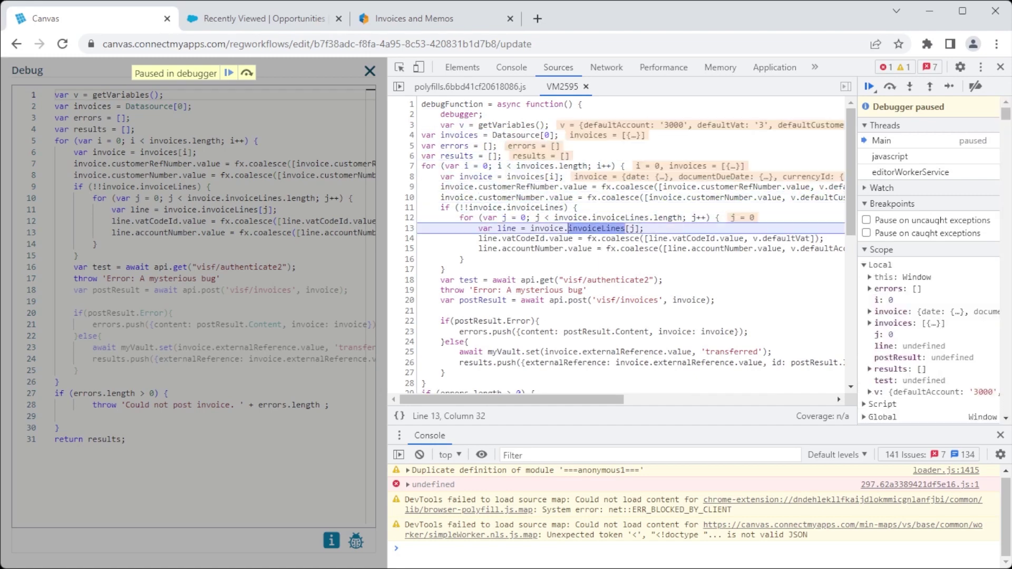
click(869, 87)
click(1000, 67)
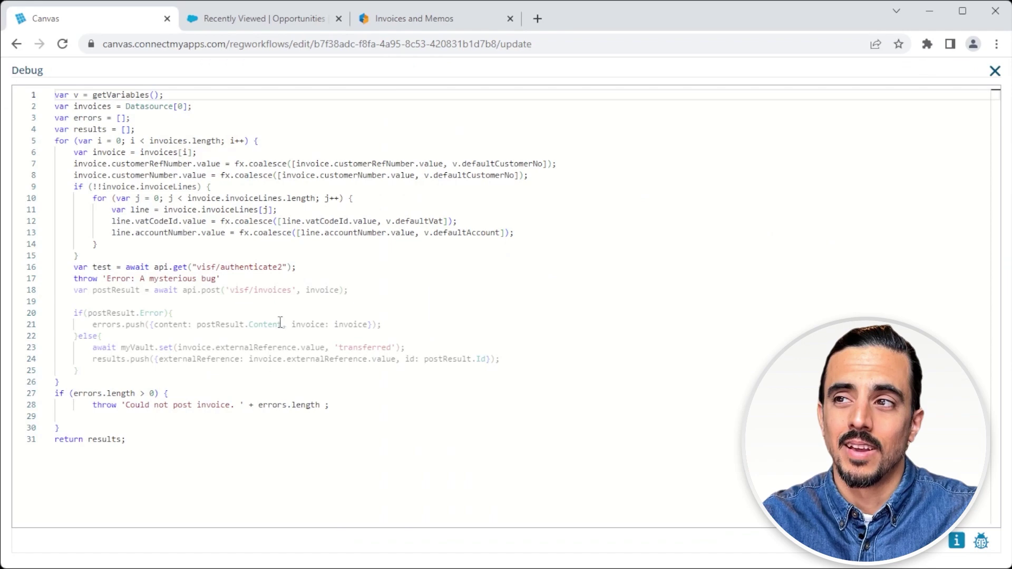
Step: Delete line 17's mysterious-bug throw statement, then save and rerun the workflow
click(277, 282)
drag(305, 280, 55, 280)
key(BackSpace)
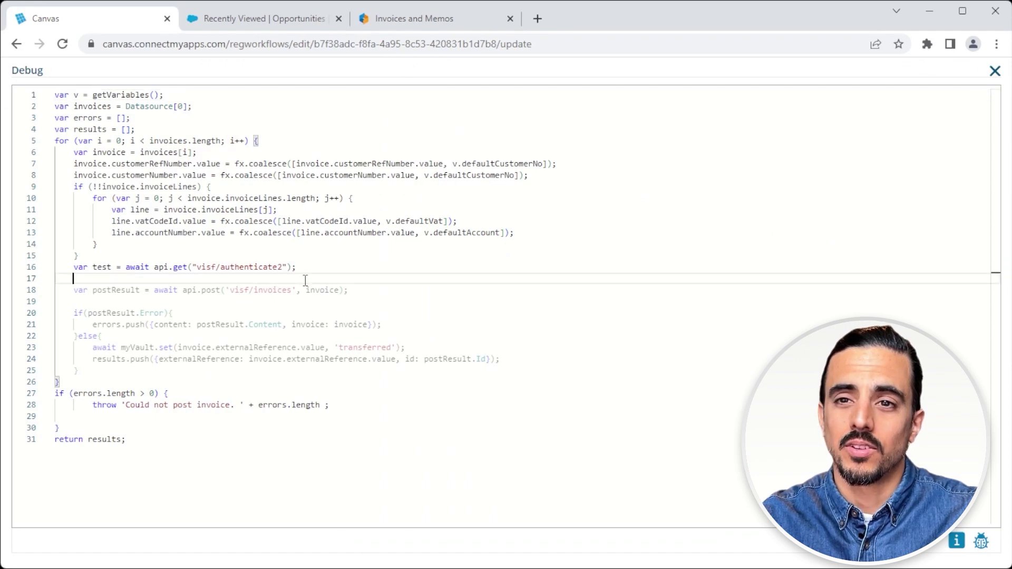
key(Escape)
click(534, 139)
click(658, 138)
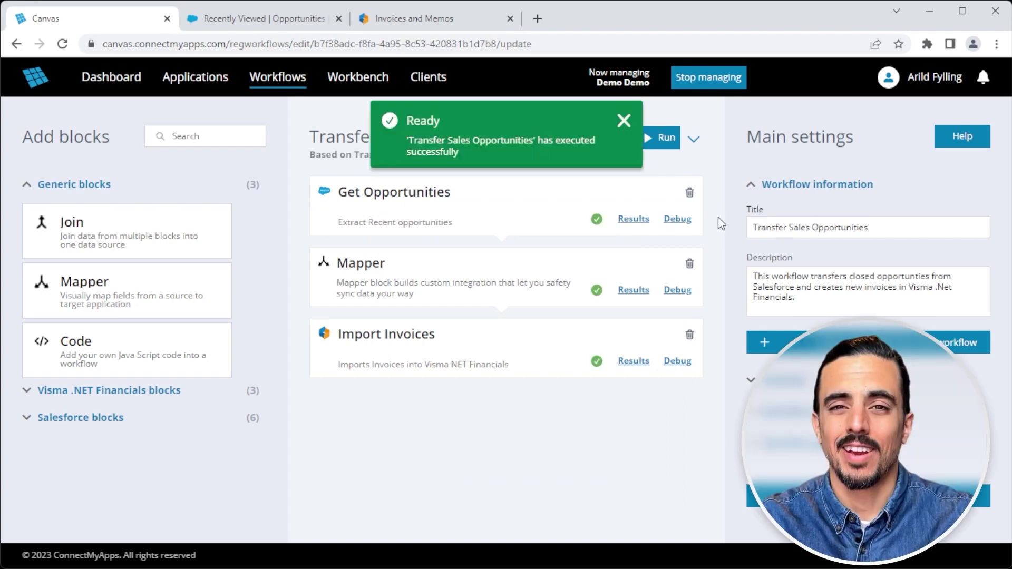
Step: Add a new first line 'let test = "Hello World' to the Get Opportunities code
click(681, 220)
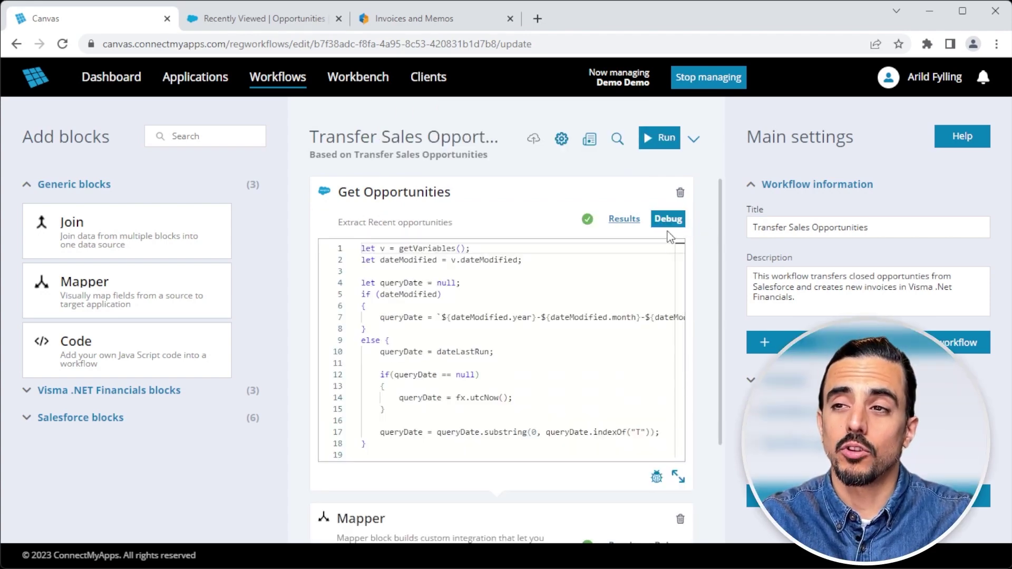
key(Home)
key(Return)
key(Return)
key(Up)
key(Up)
text(let test =)
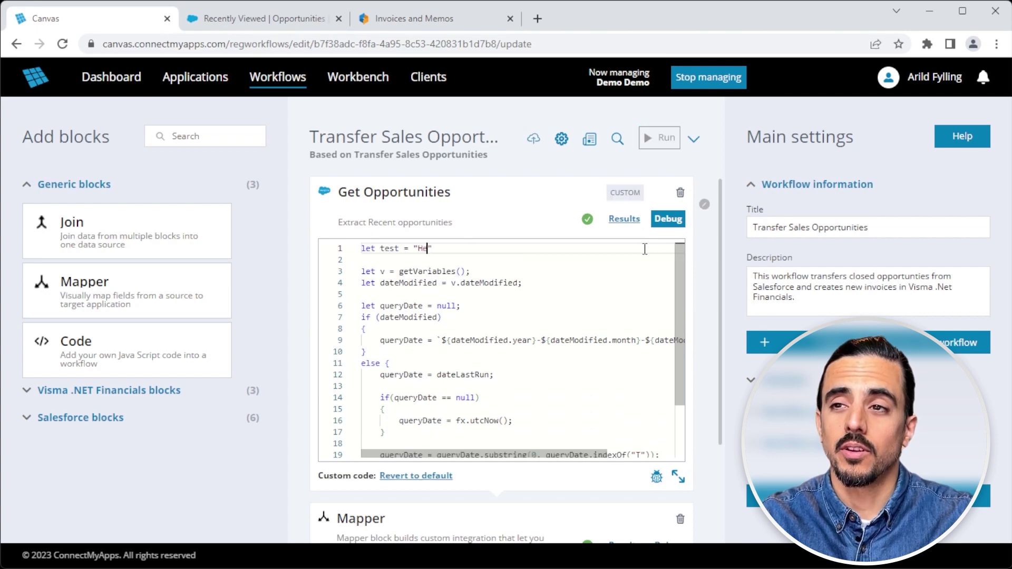
text( "Hello World)
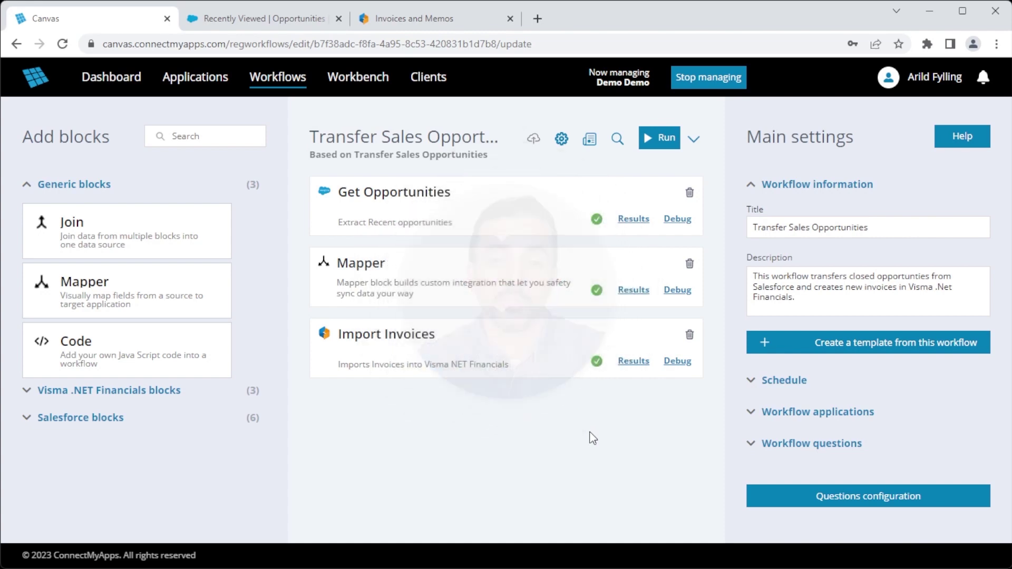
Step: Find the 'Transfer sales opportunities - Demo' template under Workbench Workflows and open it in the editor
mouse_move(367, 87)
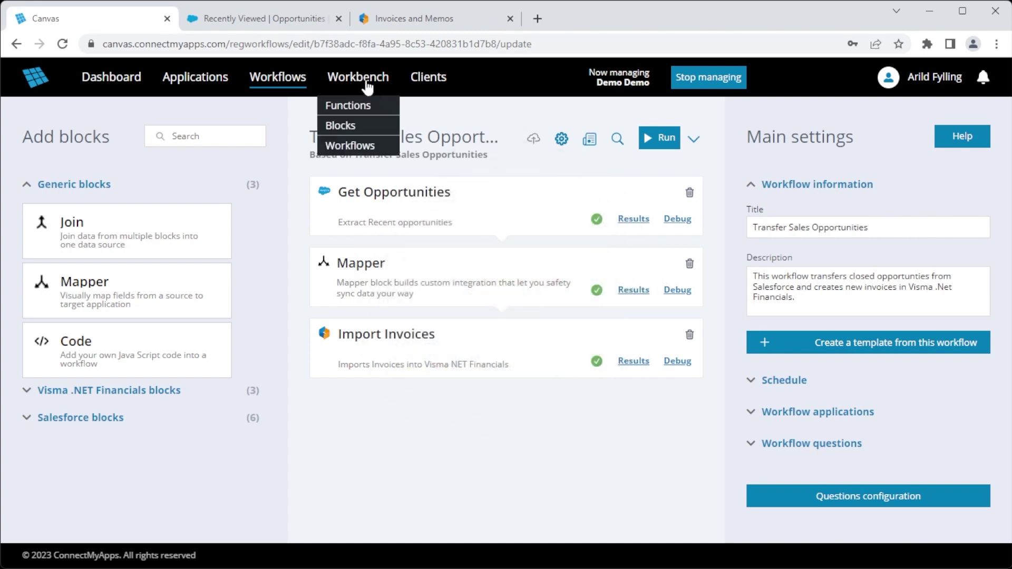
click(359, 145)
drag(987, 208, 1009, 363)
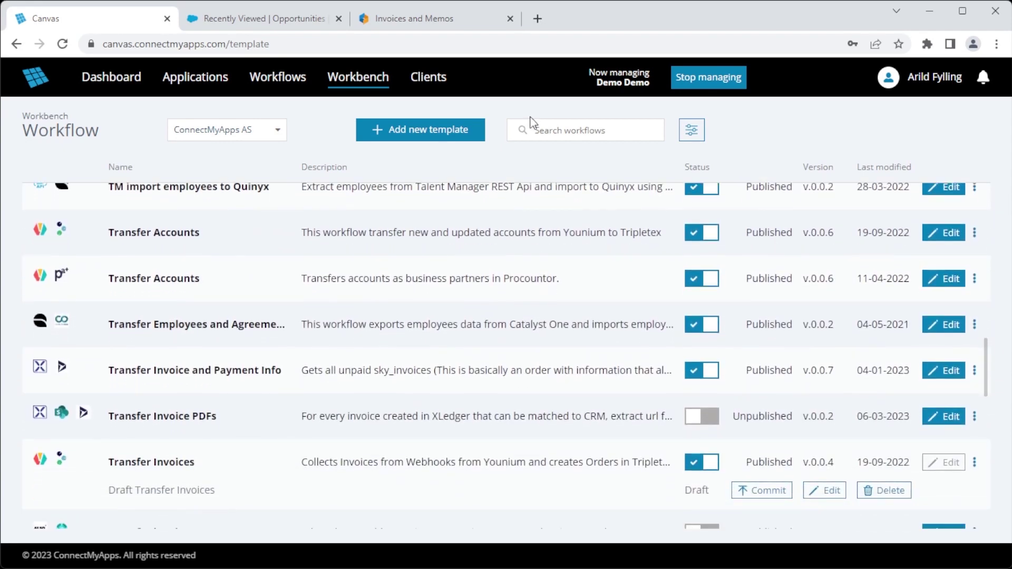
text(Demo)
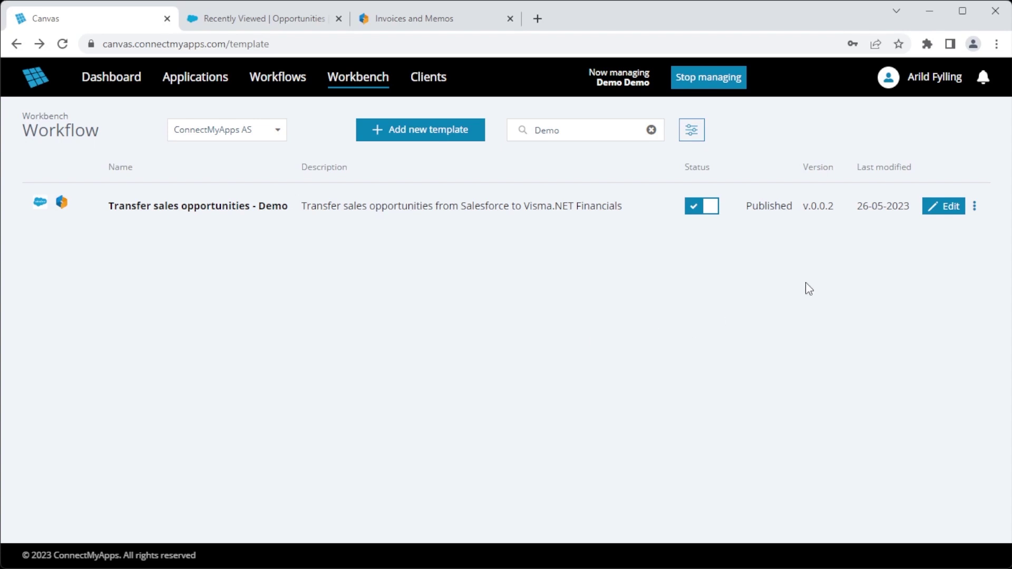
click(944, 206)
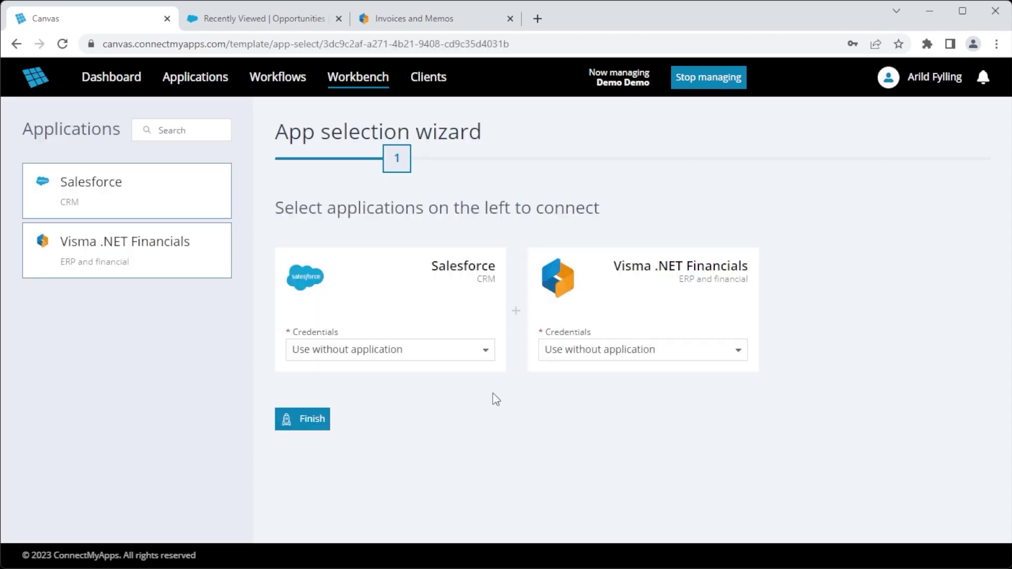
click(325, 419)
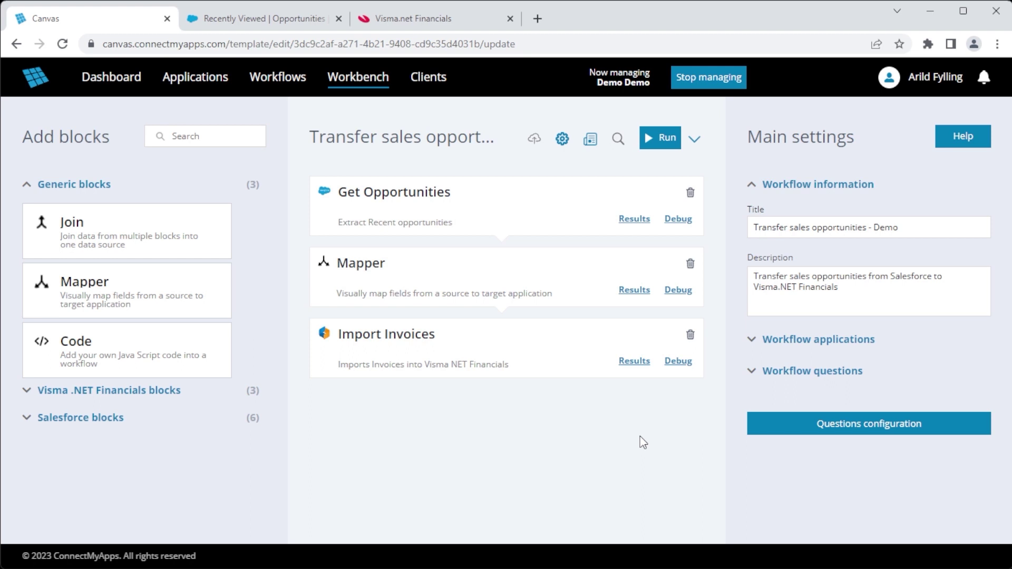
Step: In the Mapper, replace currencyId's fixed value NOK with USD and save the mappings
click(588, 297)
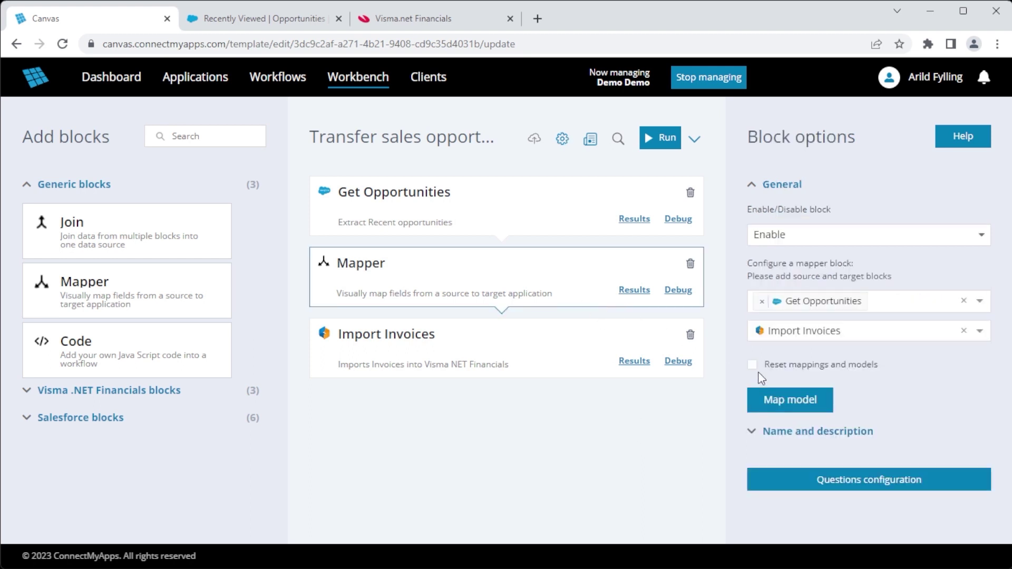
click(813, 406)
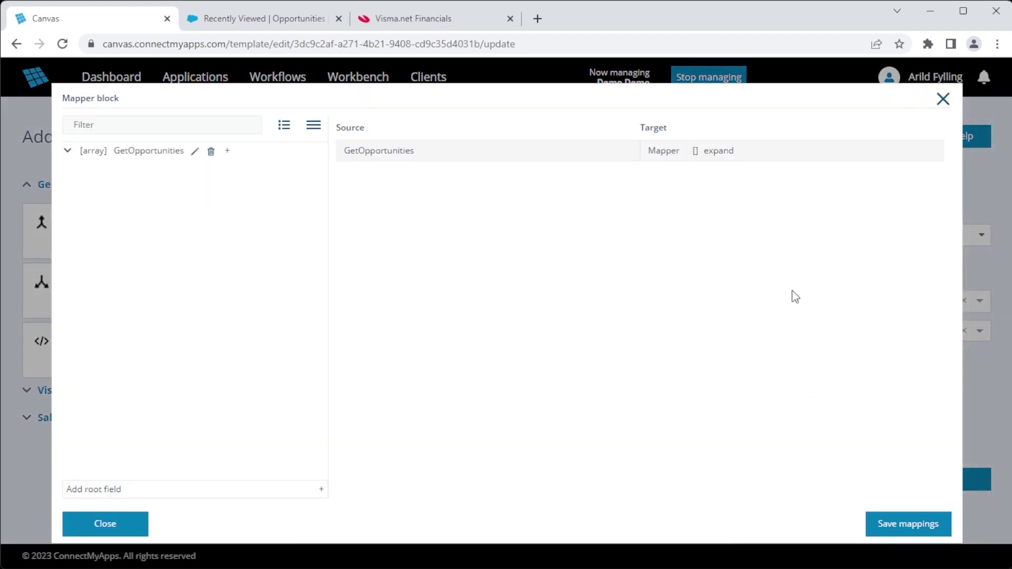
click(728, 153)
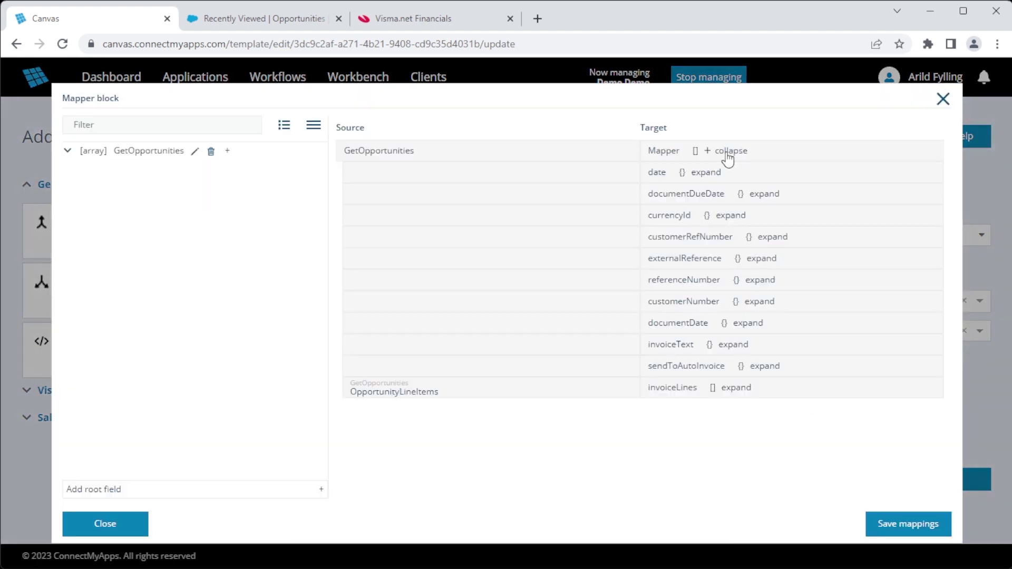
click(740, 216)
click(628, 237)
click(569, 239)
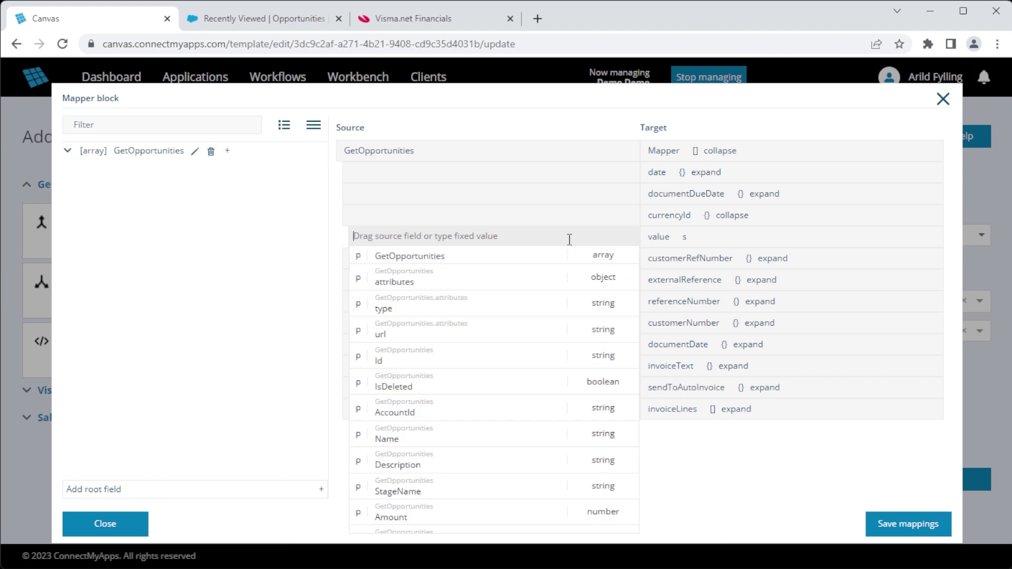
text(USD)
key(Return)
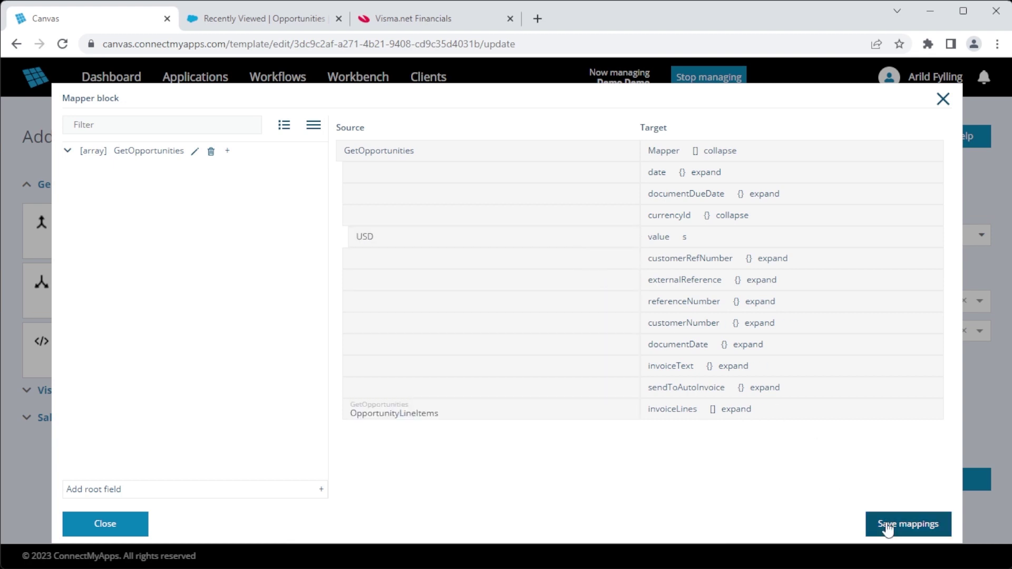
click(885, 527)
Step: Save the template and commit its draft as published version v.0.1.1
click(537, 142)
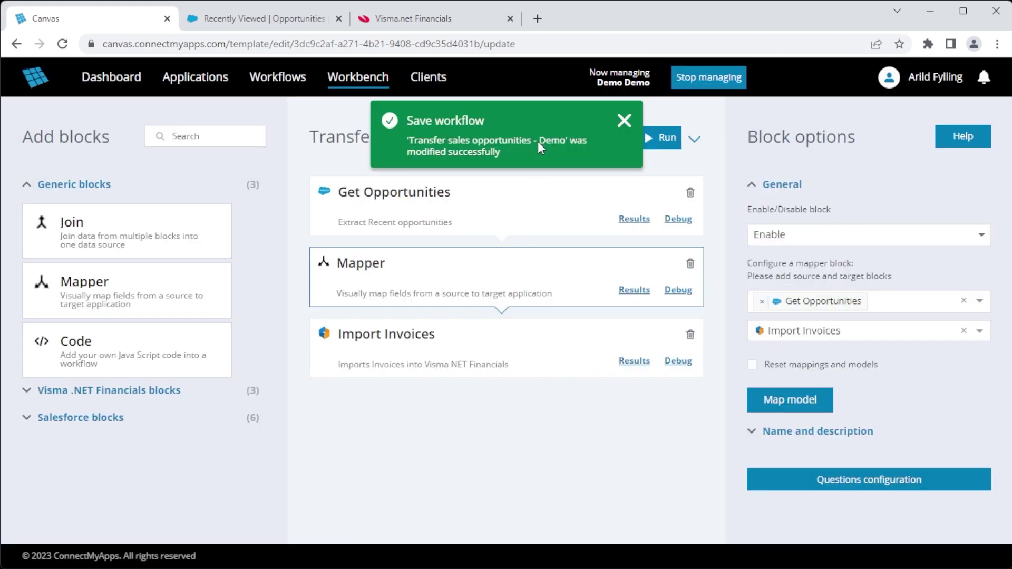
click(622, 116)
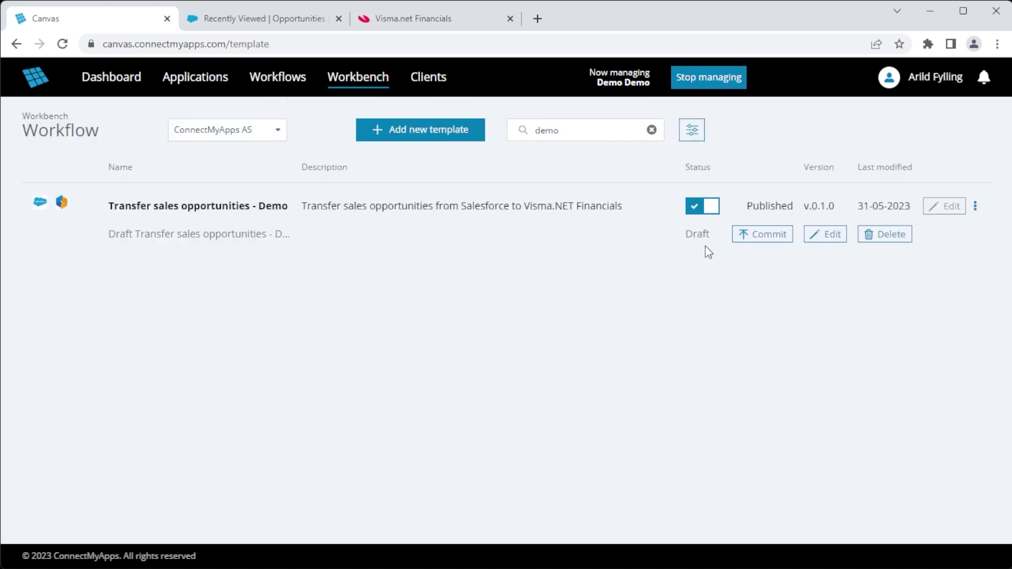
click(774, 237)
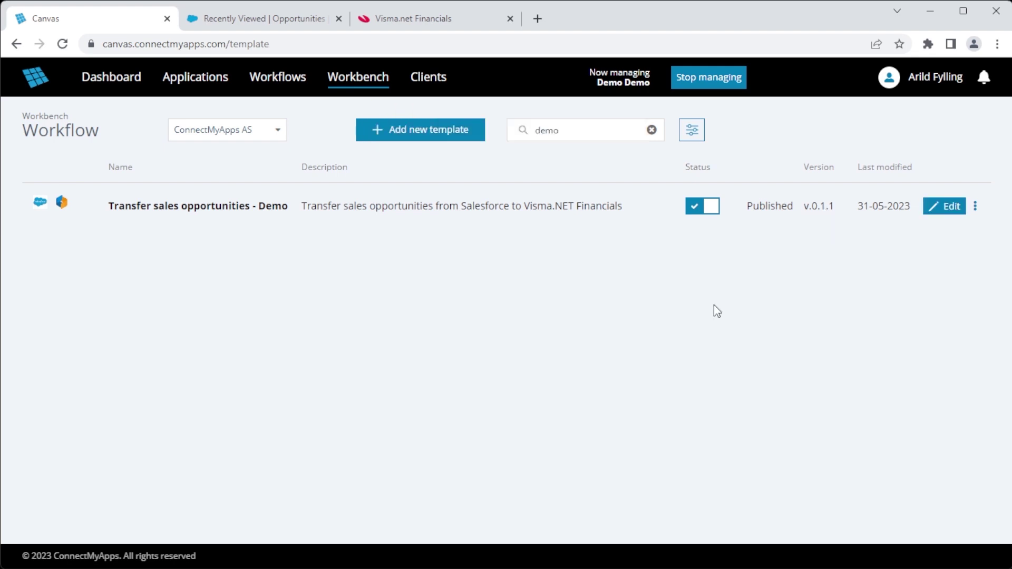
Step: Add a //Customization here comment to line 1 of the client copy's Import Invoices code and save
click(290, 78)
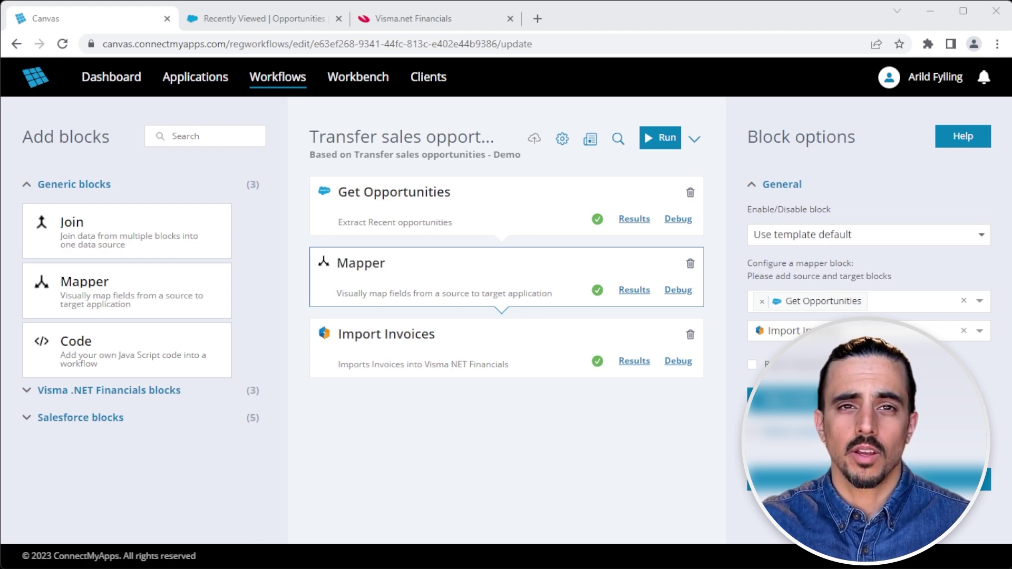
click(678, 361)
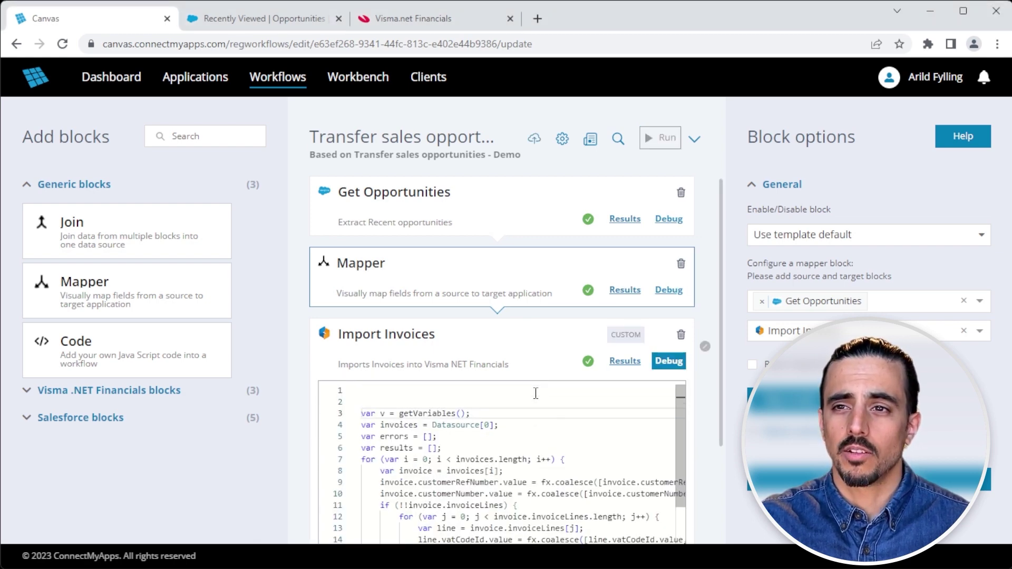
click(536, 393)
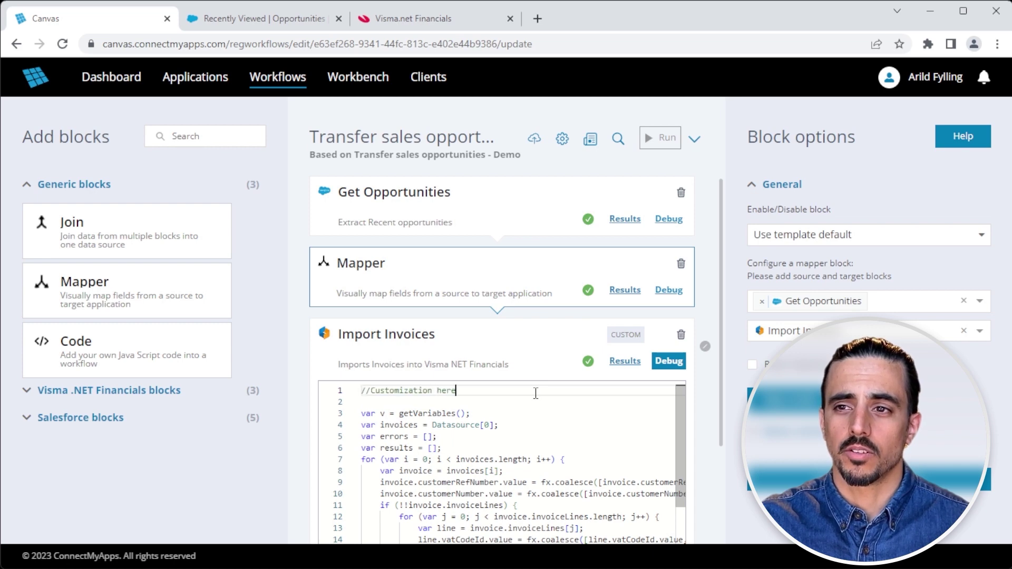
click(534, 141)
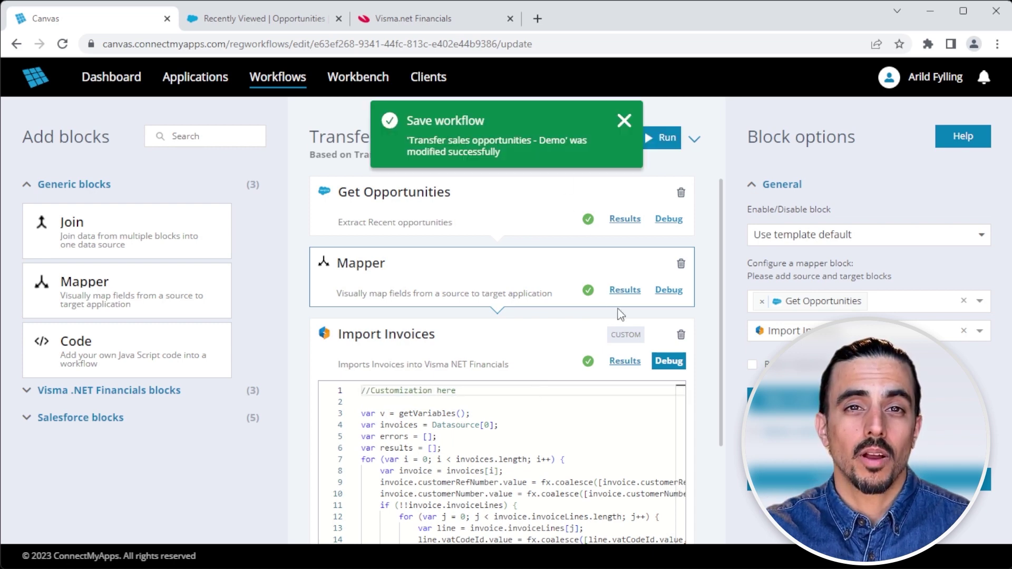
click(647, 352)
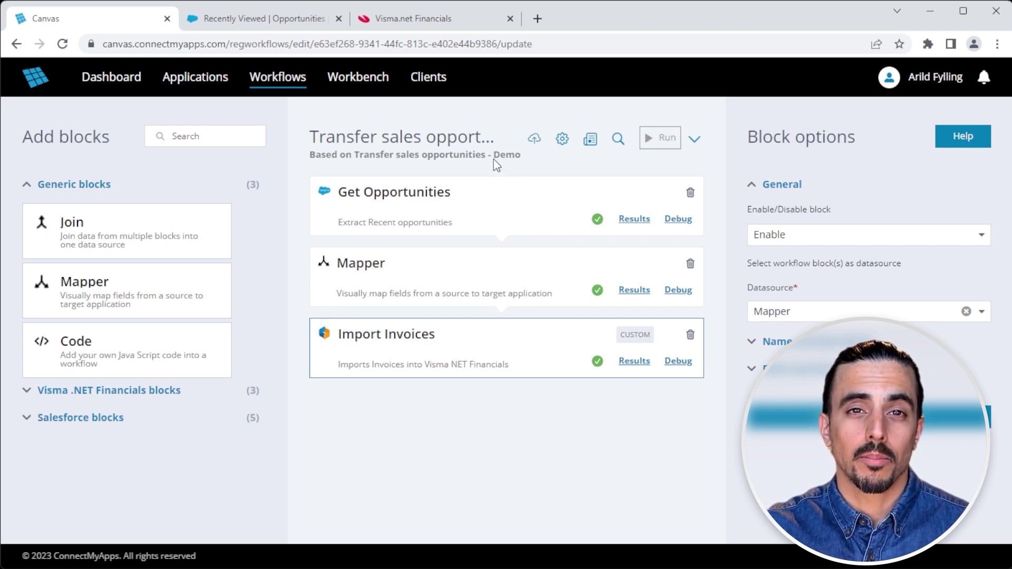
Step: Add the FTP Server application and place an FTP Upload block after Import Invoices, unbinding from the template
click(563, 138)
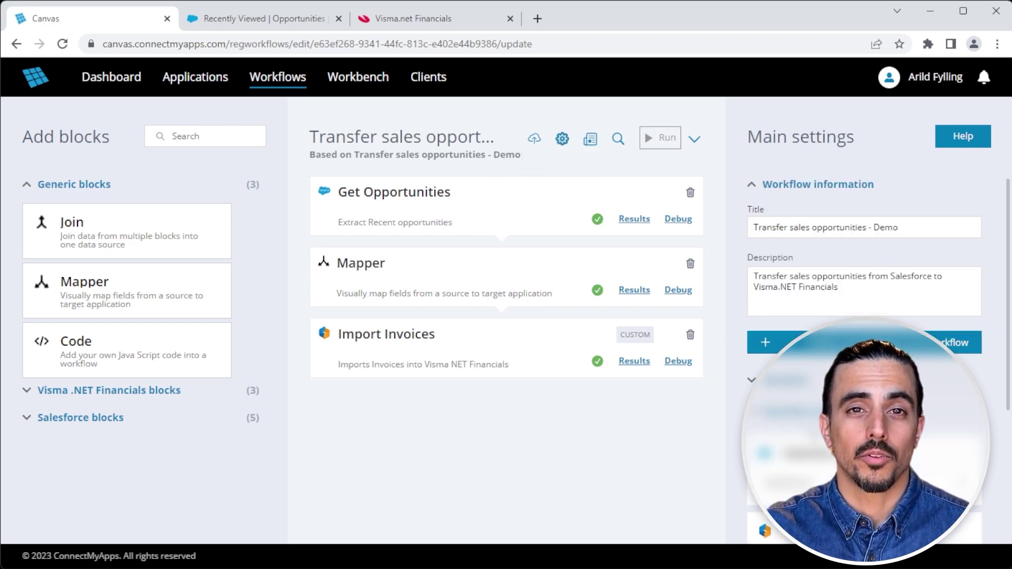
scroll(885, 490, down, 4)
click(919, 417)
text(ft)
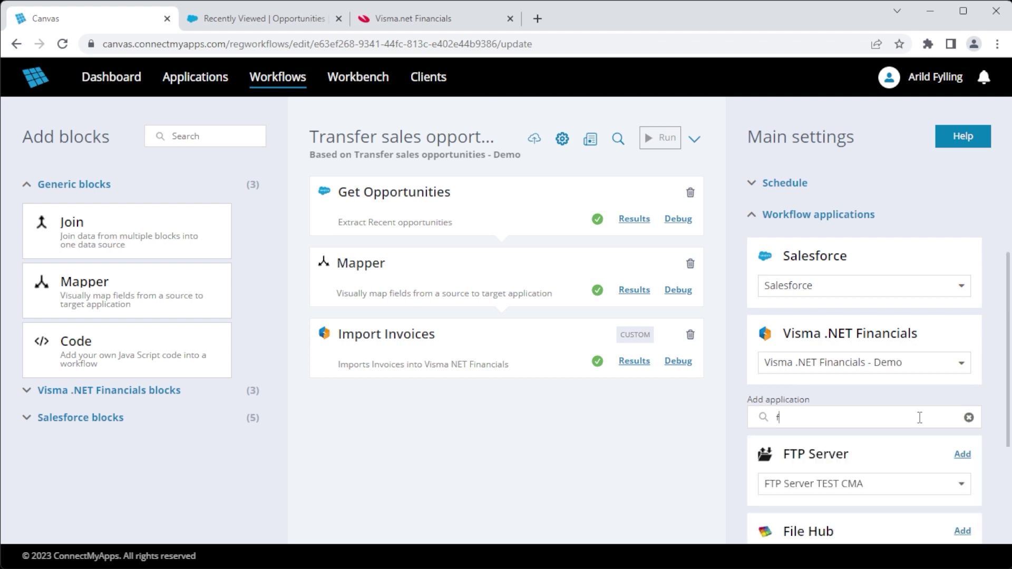
click(961, 455)
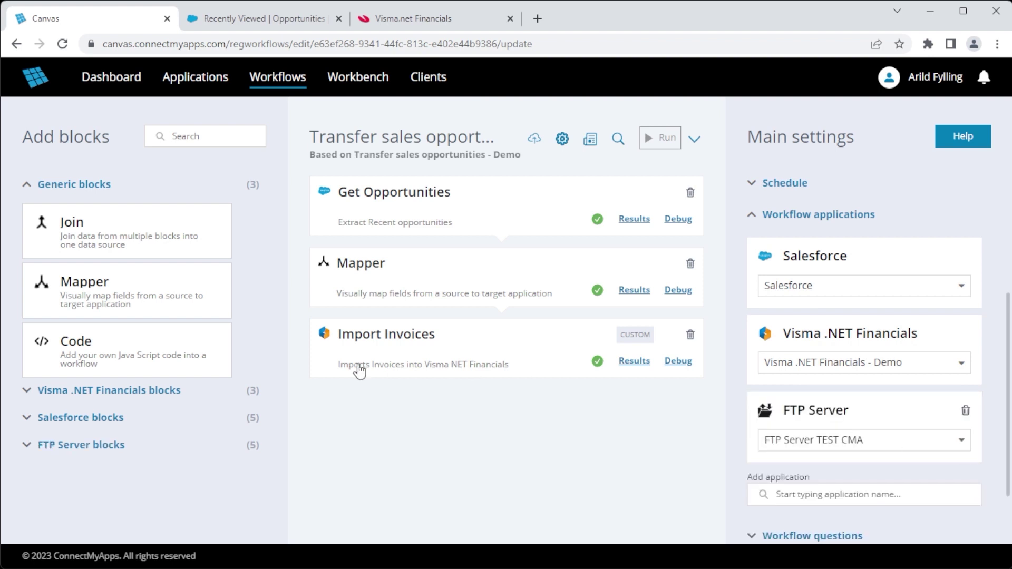
click(119, 444)
scroll(121, 443, down, 5)
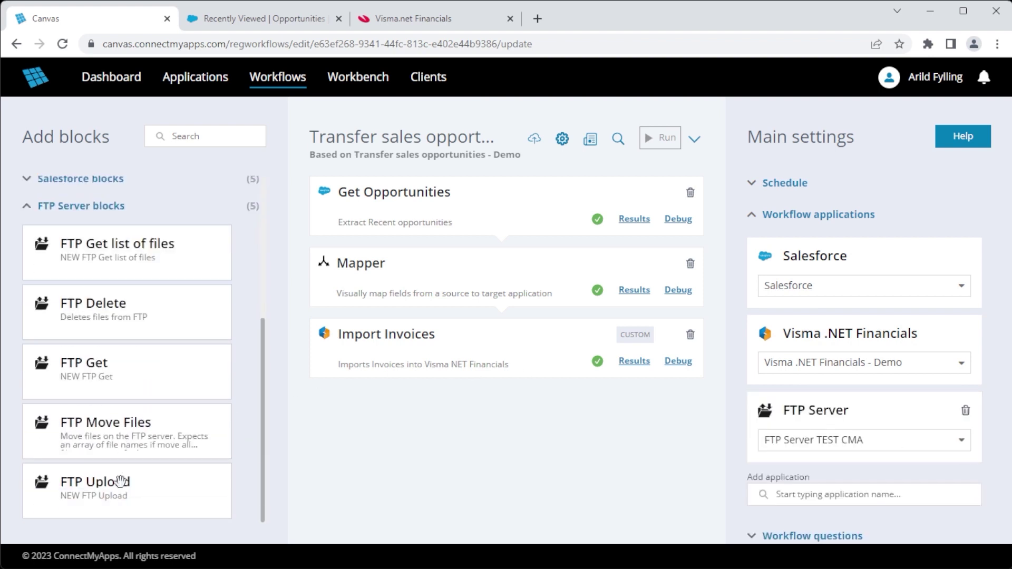
drag(120, 481, 365, 400)
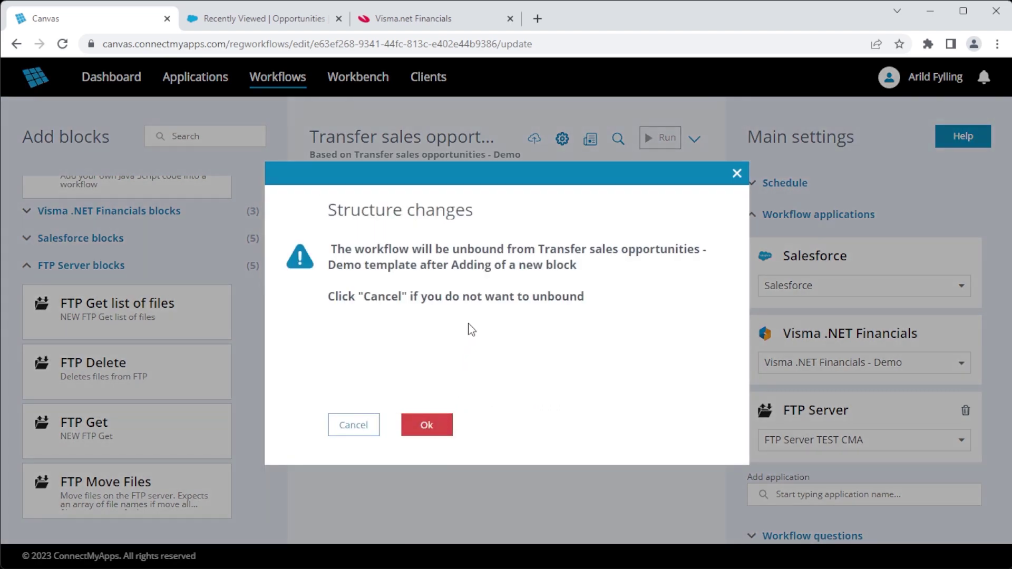
click(444, 431)
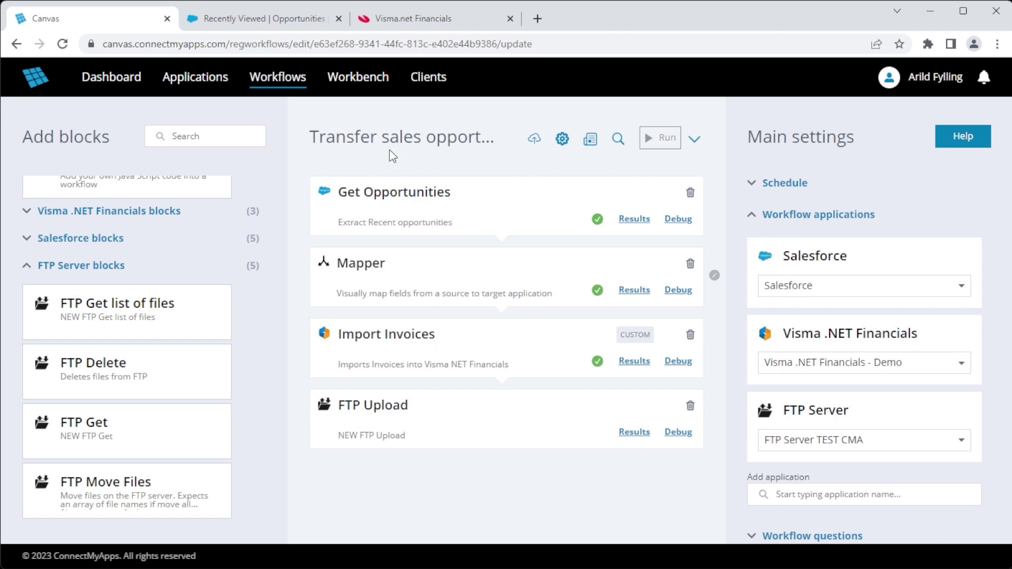
Step: Set the FTP Upload datasource to Mapper, then save and run the workflow
click(557, 437)
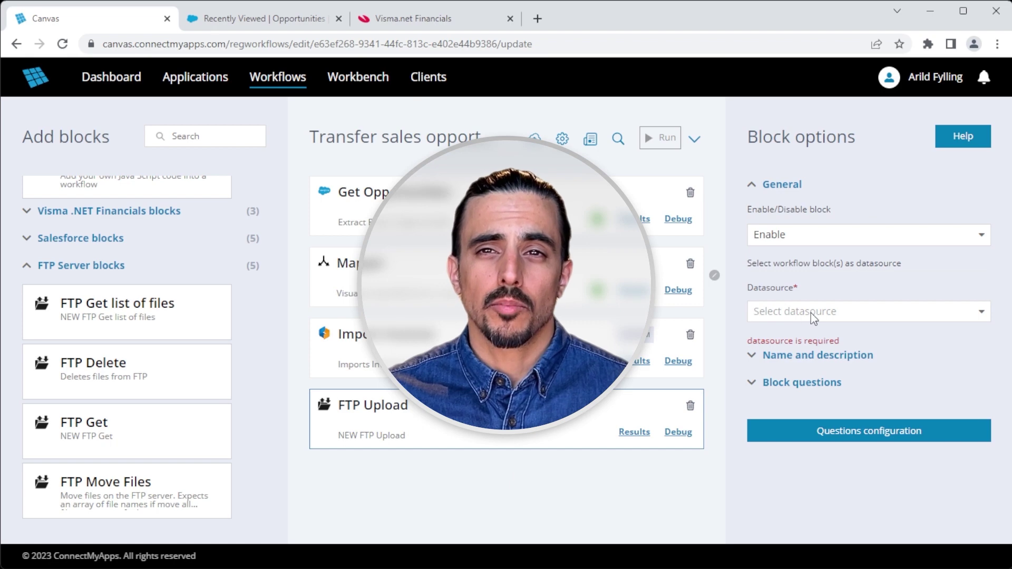
click(811, 312)
click(813, 357)
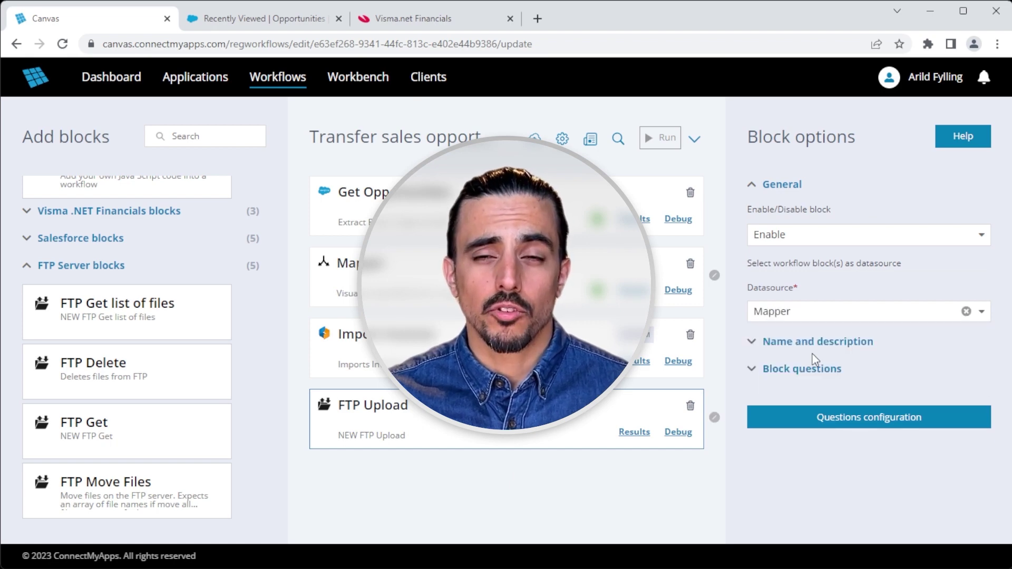
click(534, 138)
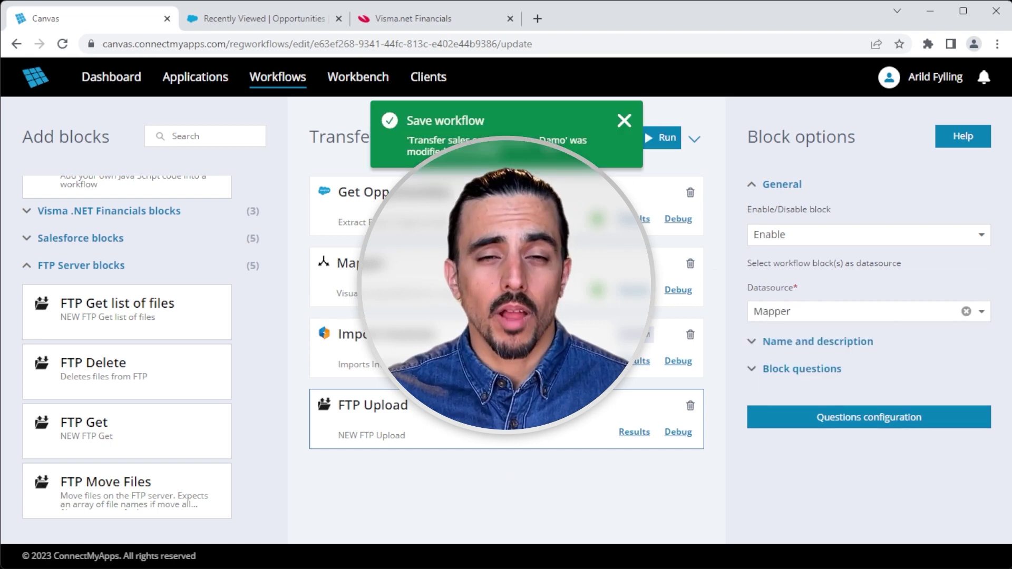
click(659, 138)
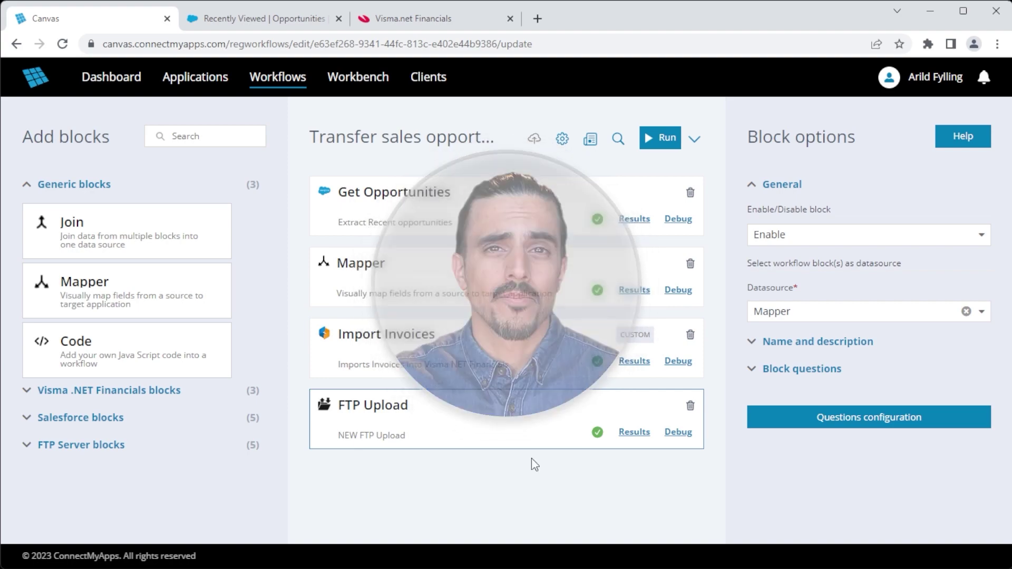
Step: Generate and review the workflow's PDF documentation
click(590, 139)
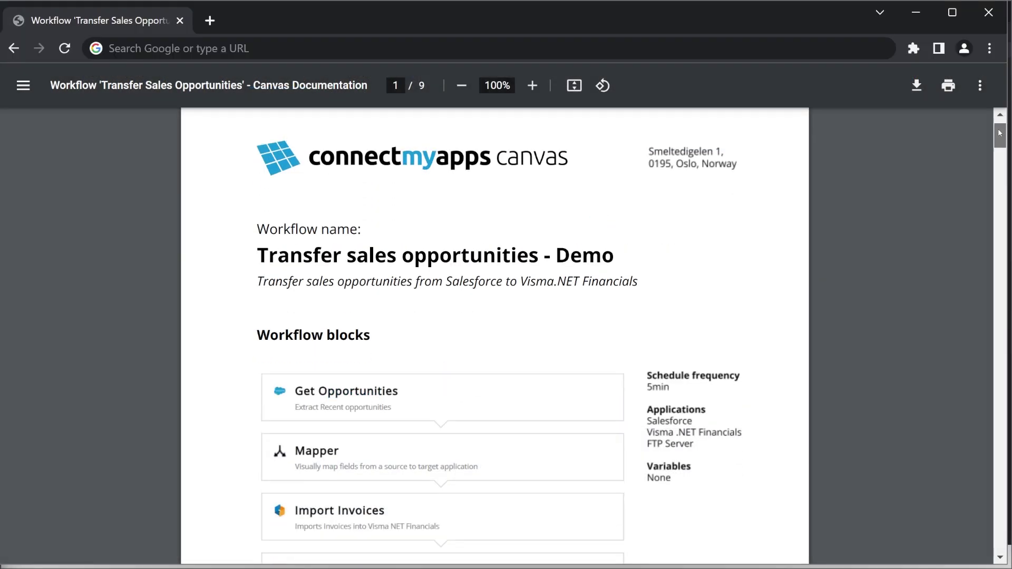
scroll(1000, 149, down, 5)
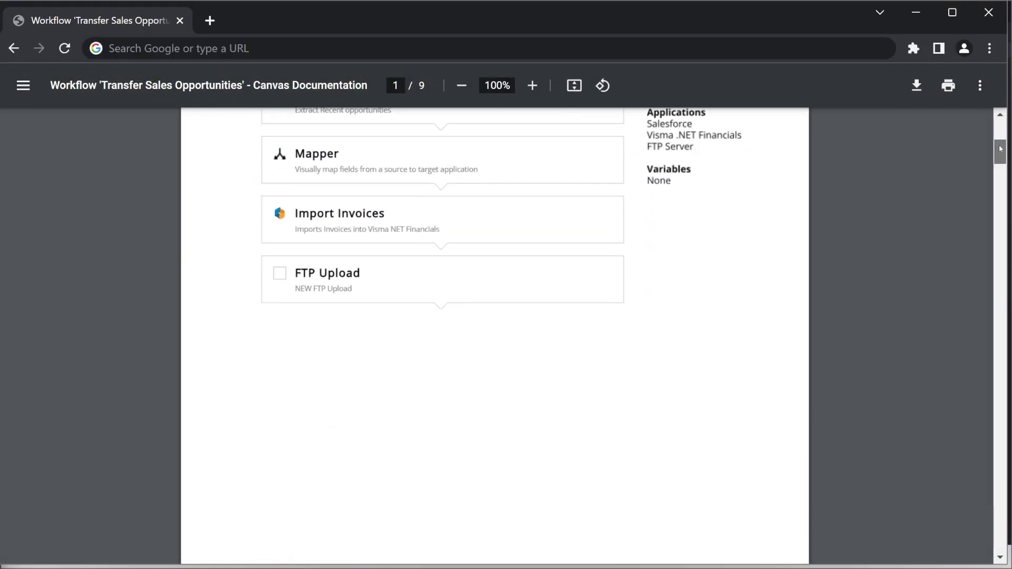
drag(1000, 149, 1010, 226)
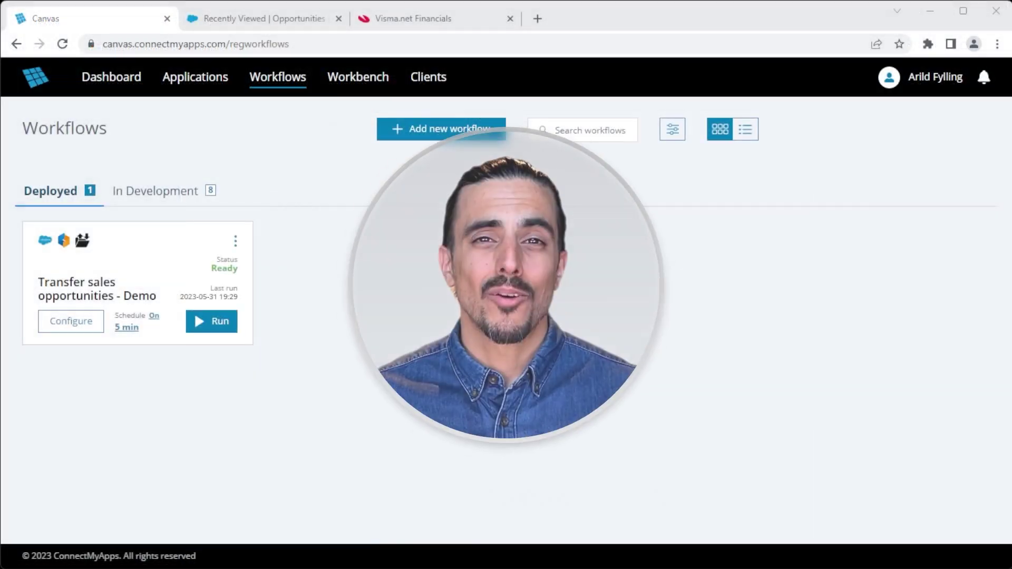